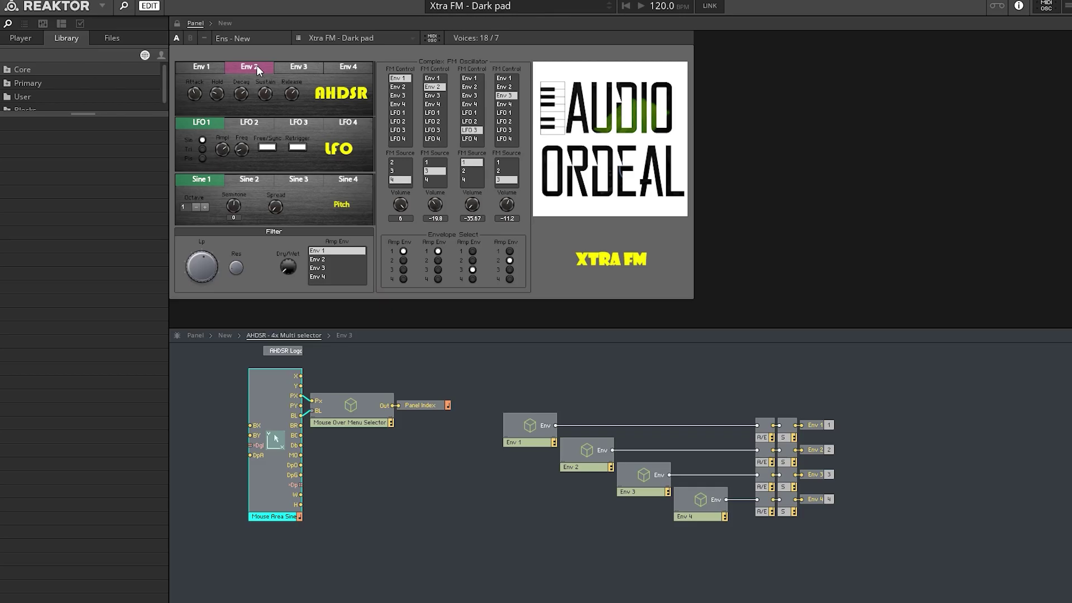
# Show the Env 2 page, then go up to the New level and enter the AHDSR - 4x Multi selector macro.
pyautogui.click(200, 66)
pyautogui.doubleClick(383, 481)
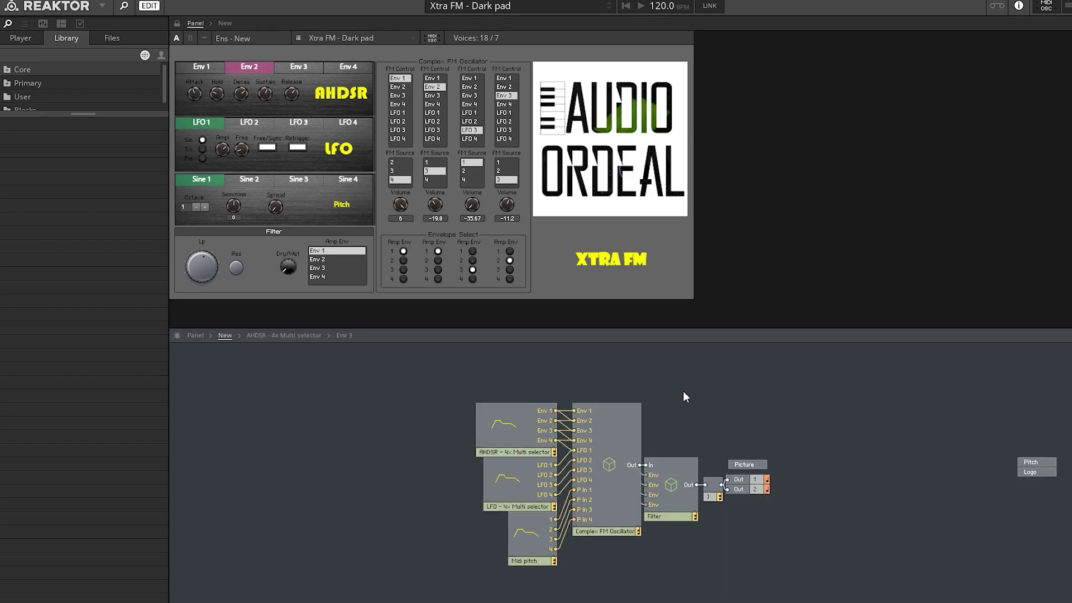
pyautogui.doubleClick(504, 425)
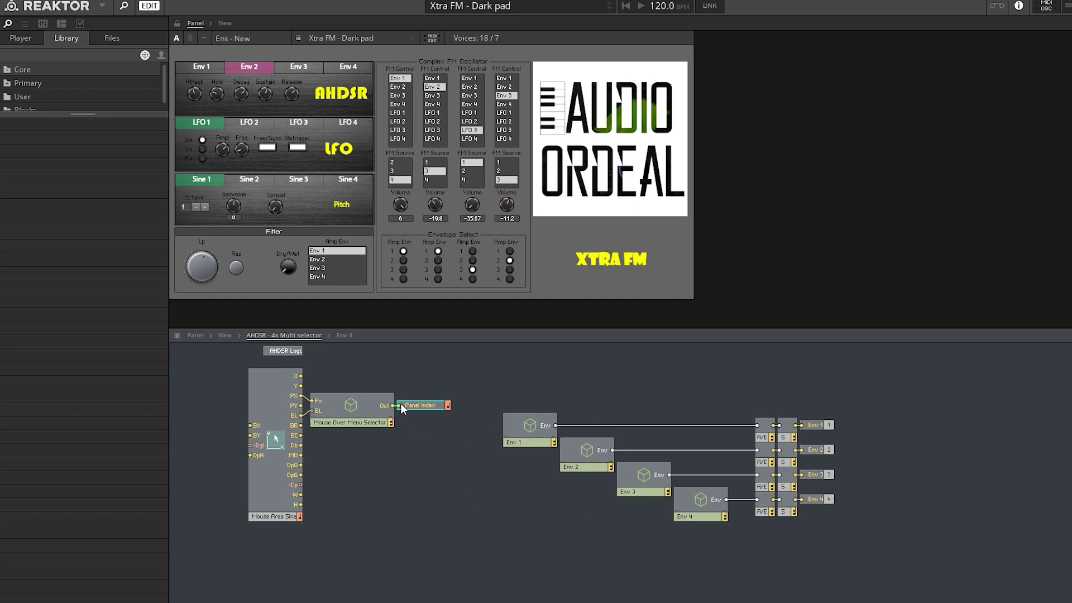
# Step through the Env 1, Env 2, Env 3 and Env 4 envelope pages.
pyautogui.click(197, 68)
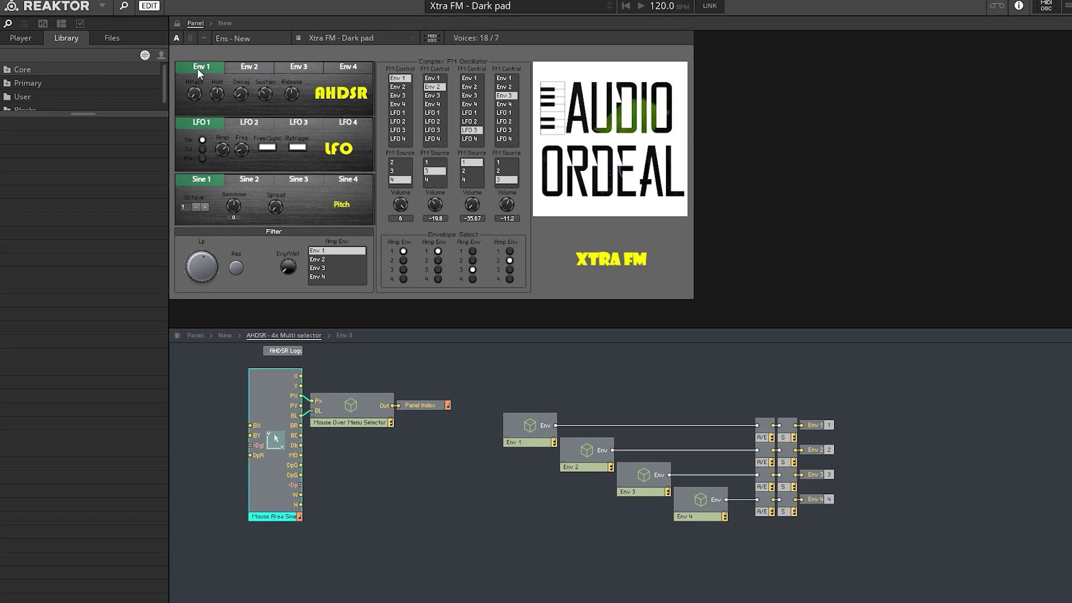
pyautogui.click(250, 69)
pyautogui.click(300, 66)
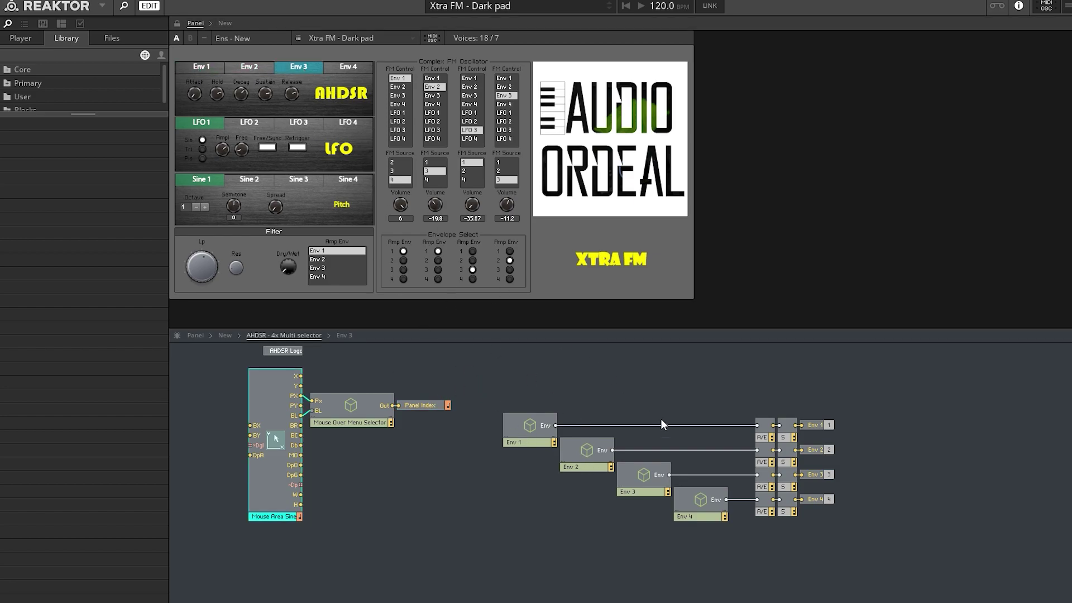
pyautogui.click(342, 68)
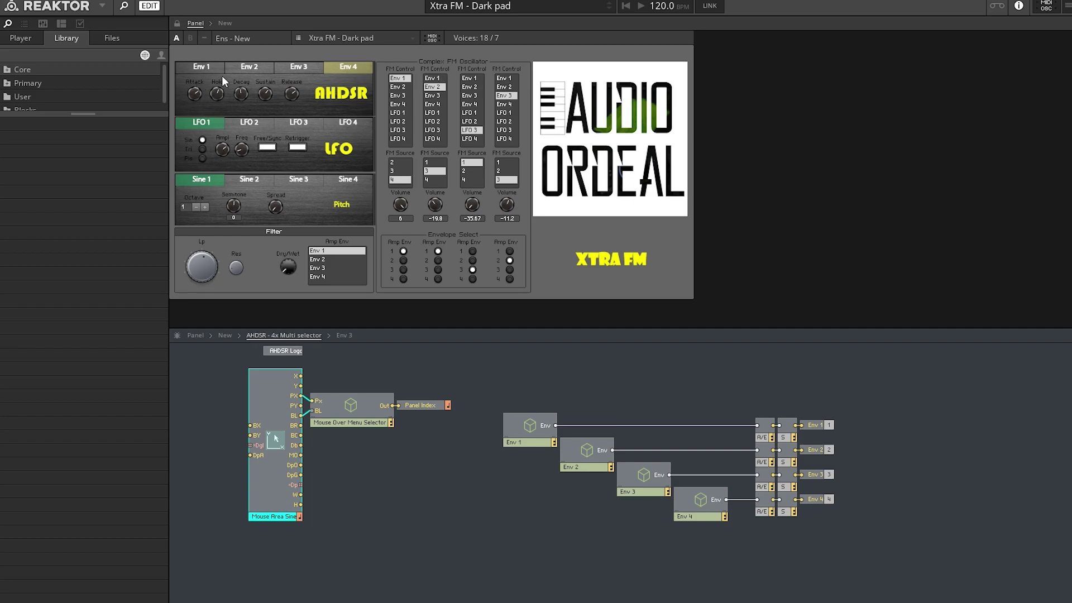
# Toggle Env 1 and Env 2, switch the LFO section to LFO 2 then LFO 4, ending on Env 1.
pyautogui.click(206, 66)
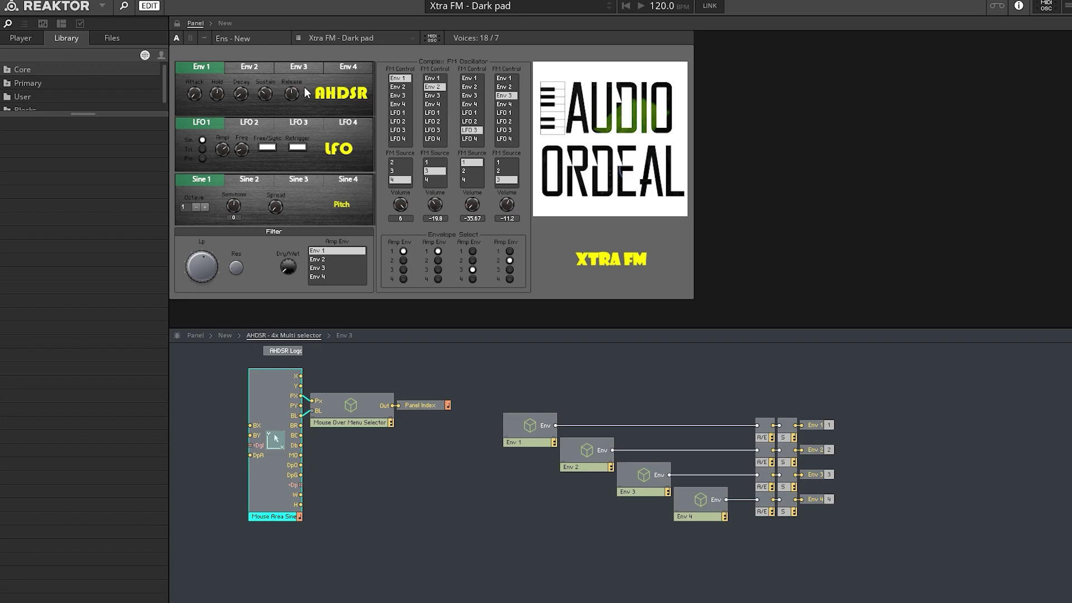
pyautogui.click(250, 65)
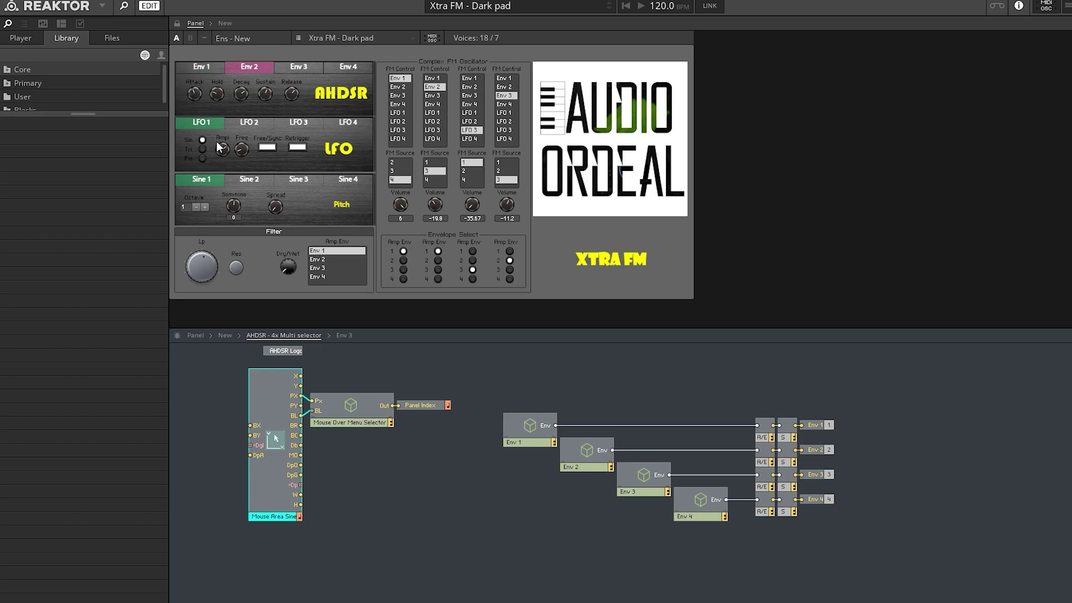
pyautogui.click(206, 65)
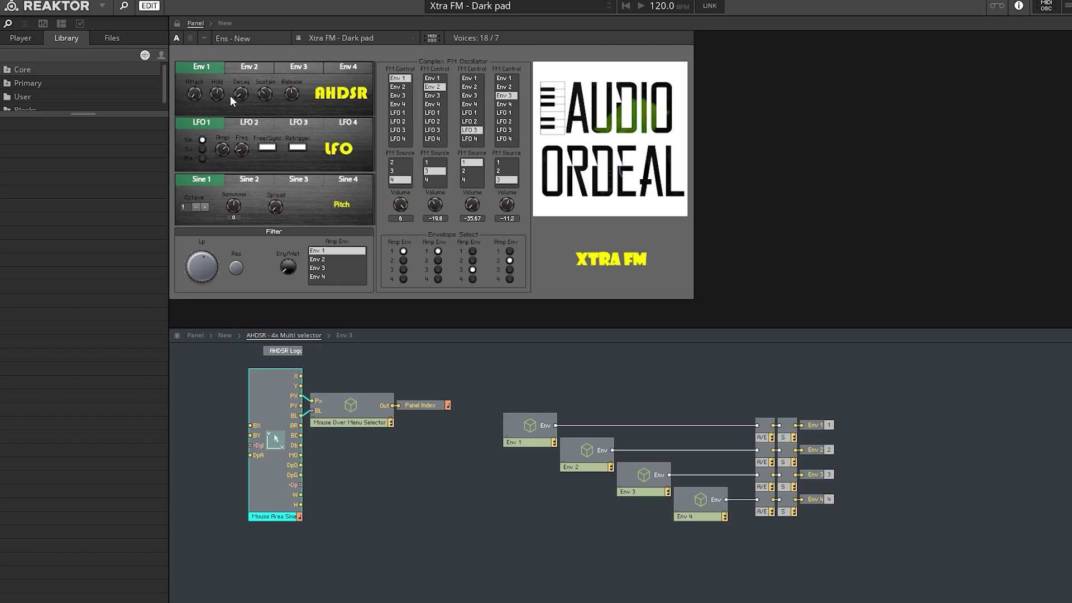
pyautogui.click(253, 124)
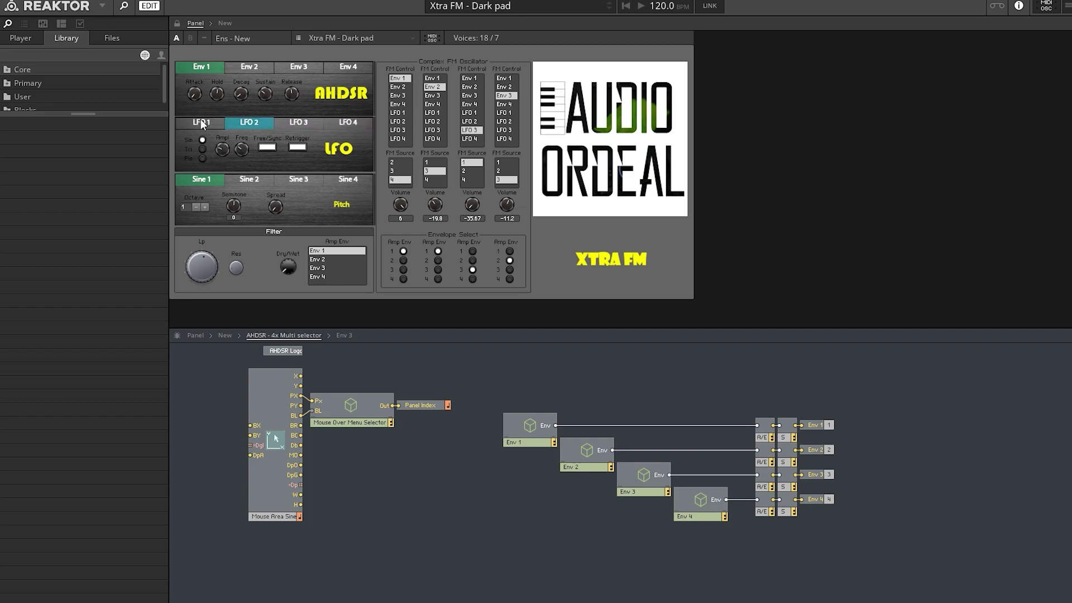
pyautogui.click(346, 124)
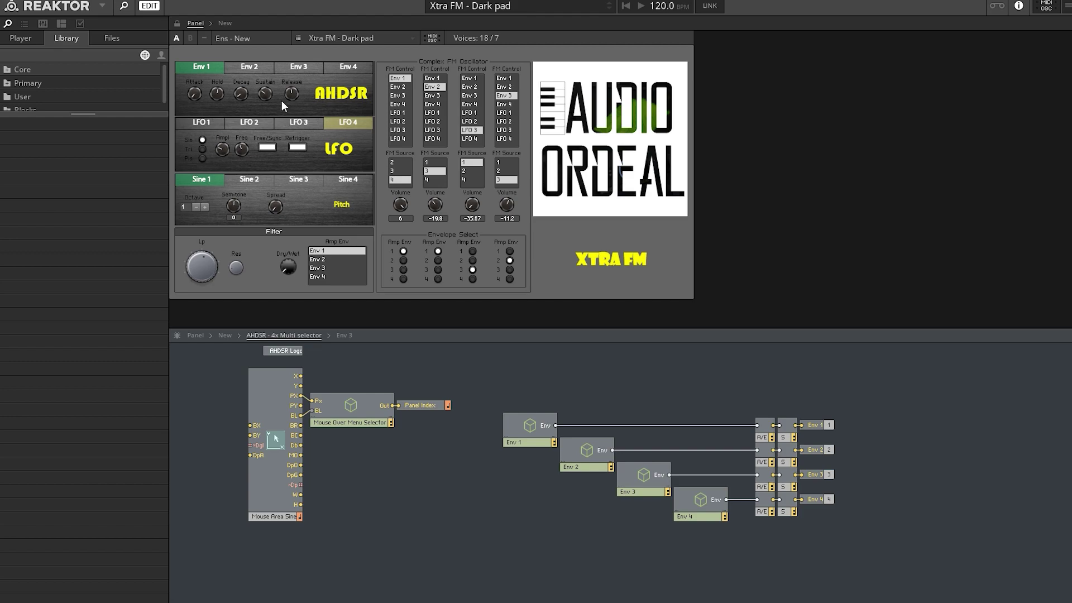
pyautogui.click(246, 68)
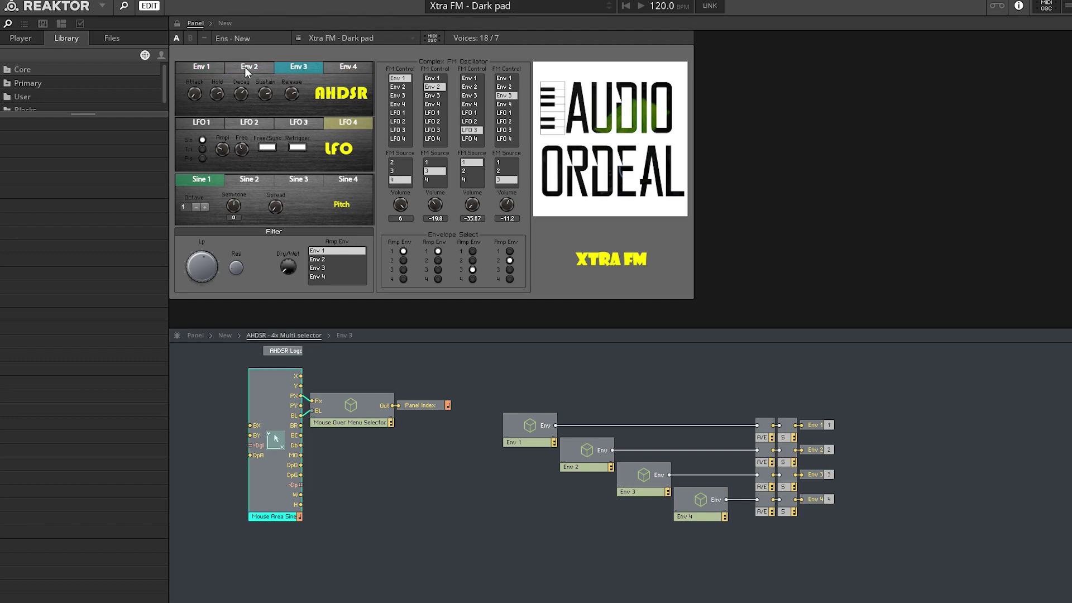
pyautogui.click(200, 65)
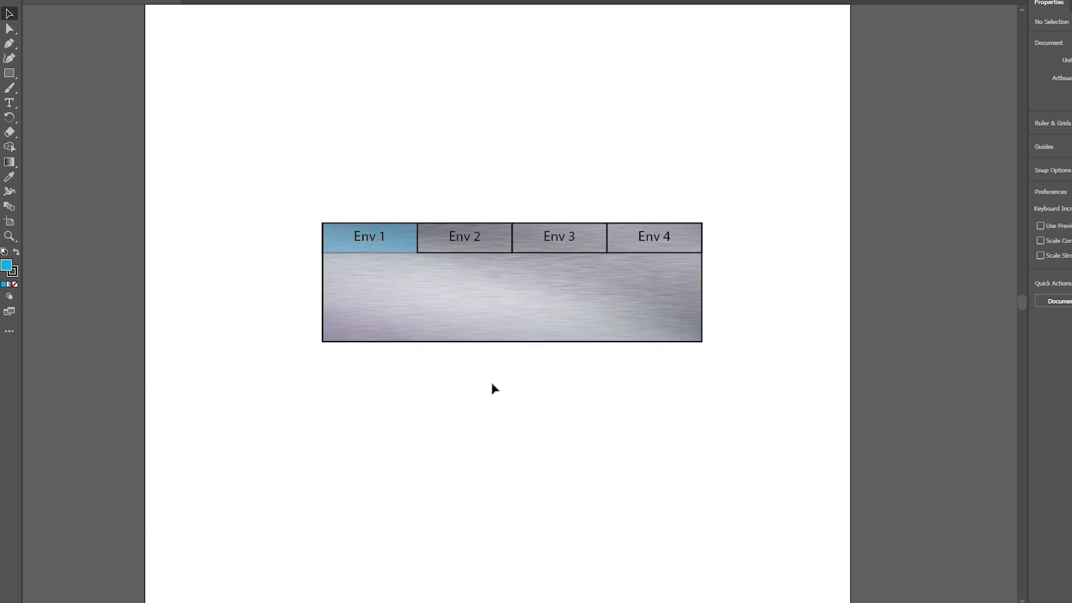
# Set the blue Env 1 tab rectangle's fill to None.
pyautogui.click(401, 244)
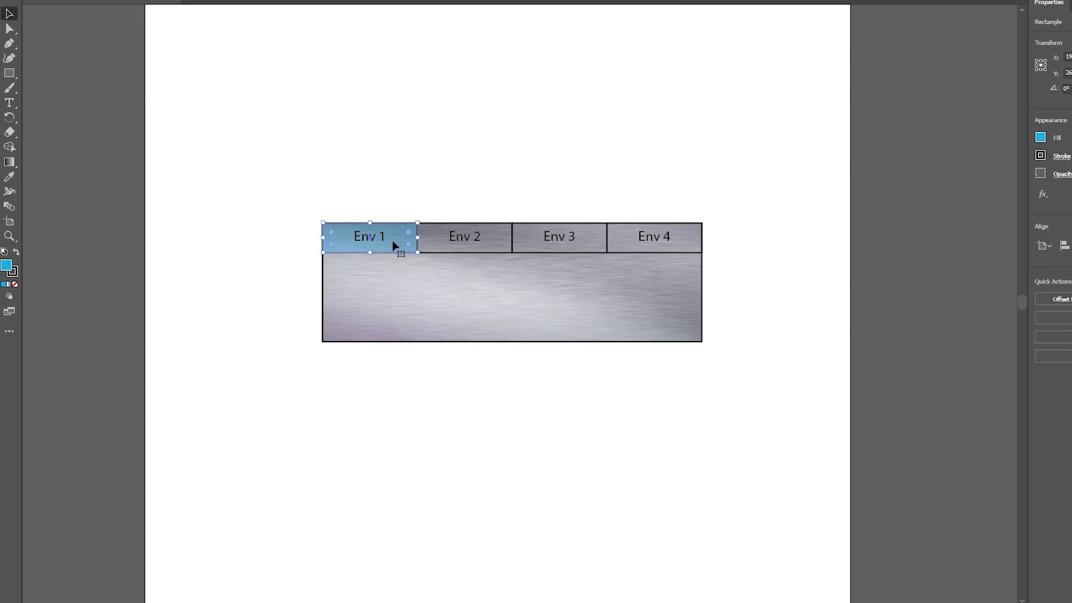
pyautogui.click(1040, 137)
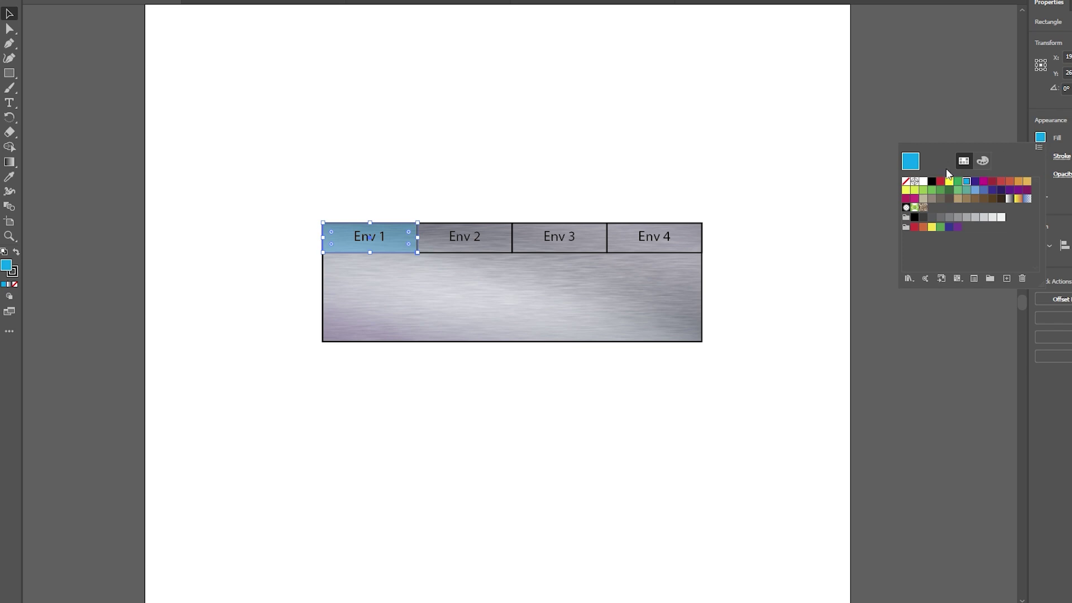
pyautogui.click(905, 181)
pyautogui.click(495, 252)
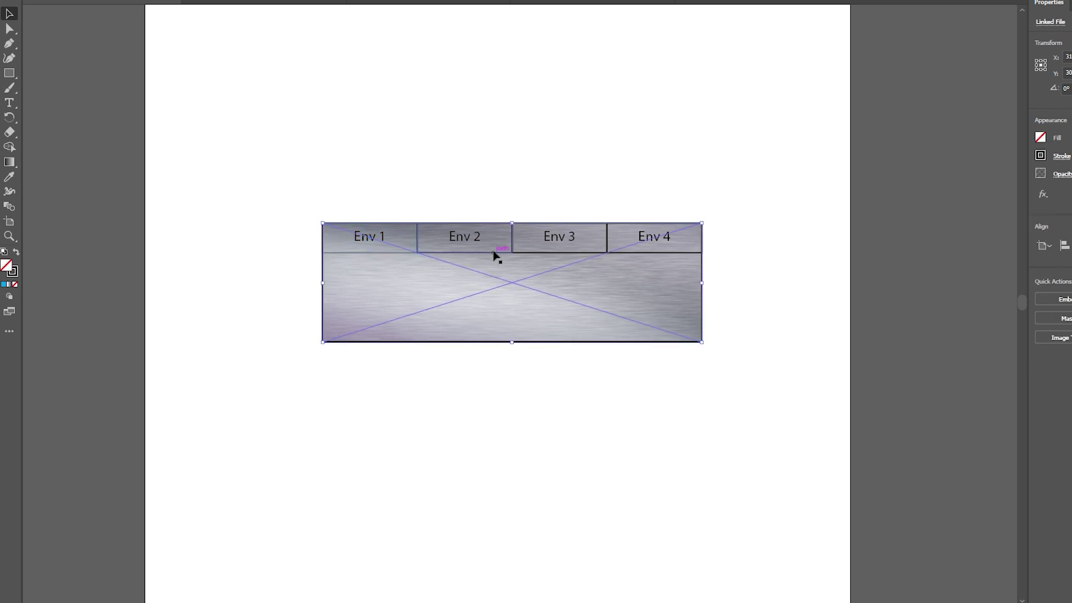
pyautogui.click(1040, 137)
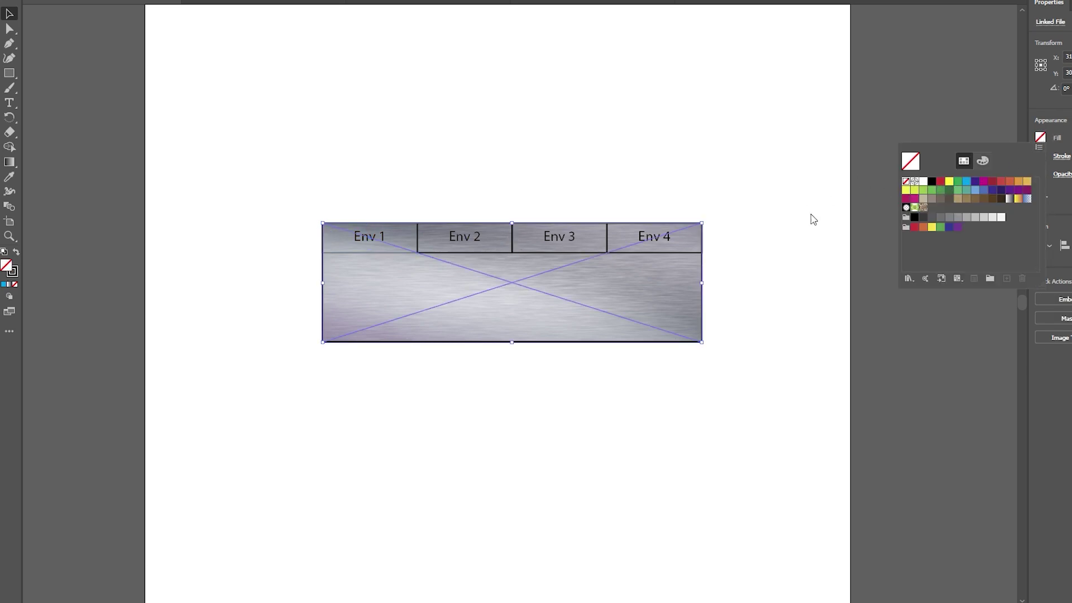
pyautogui.press('Escape')
# Fill the Env 2 tab with magenta and send it behind the brushed-metal texture.
pyautogui.click(497, 251)
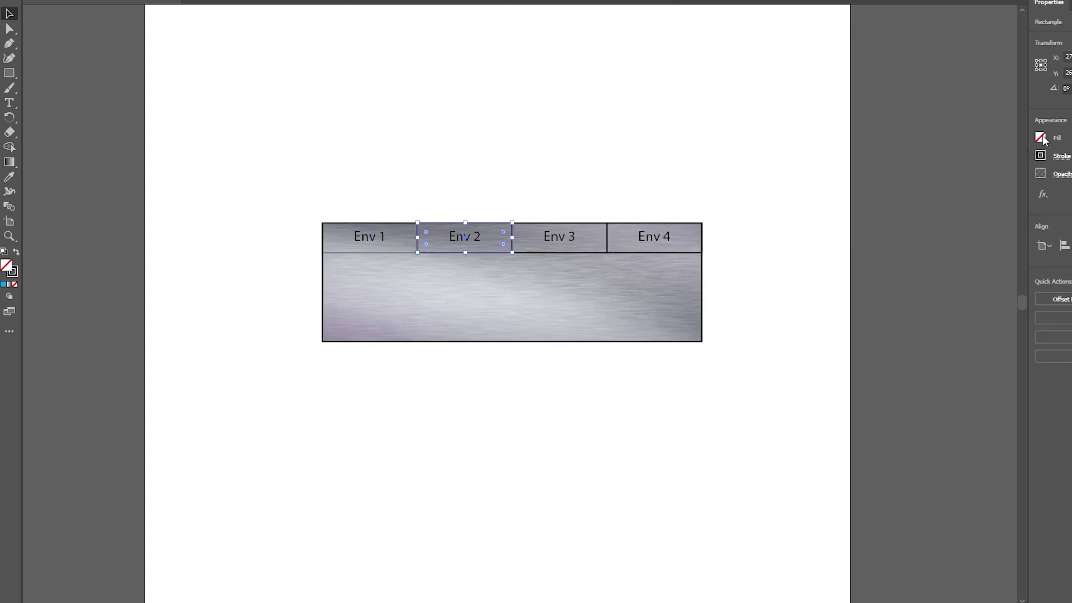
pyautogui.click(1042, 138)
pyautogui.click(986, 189)
pyautogui.press('Escape')
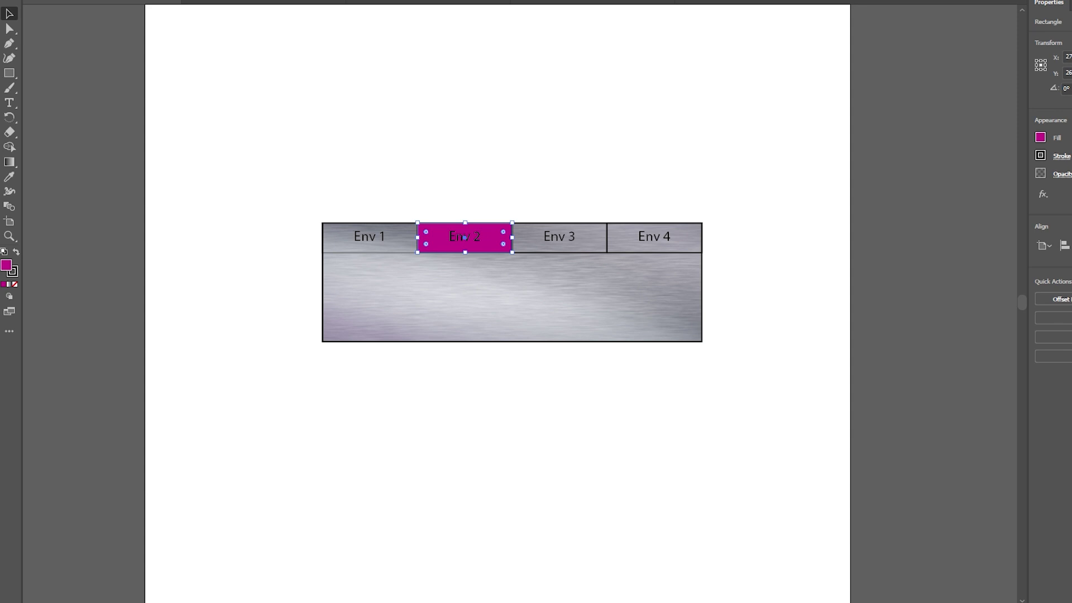
pyautogui.hotkey('ctrl', '[')
pyautogui.click(710, 195)
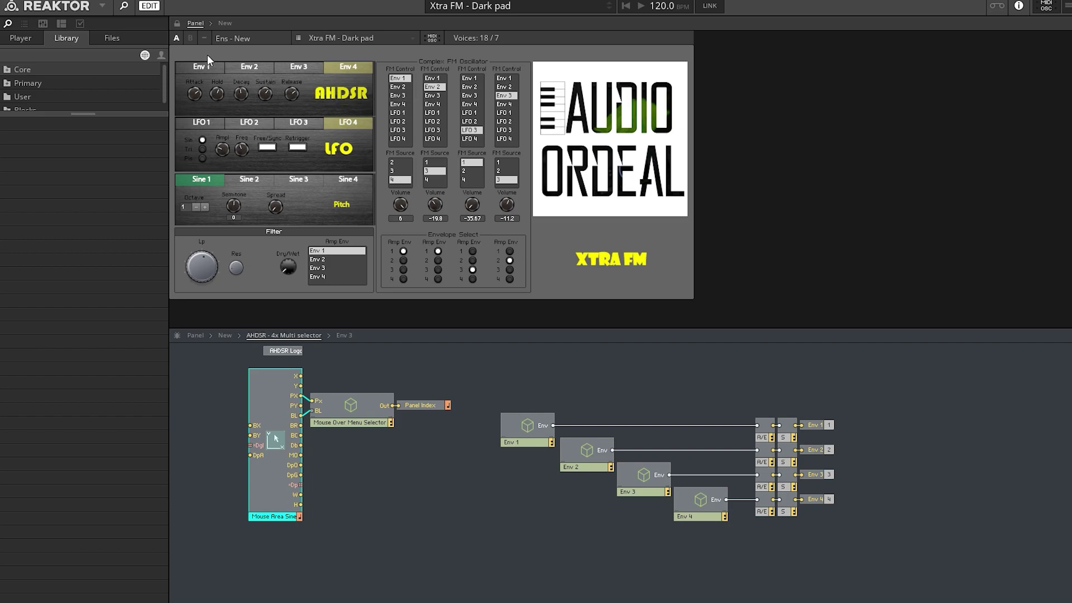
pyautogui.click(197, 65)
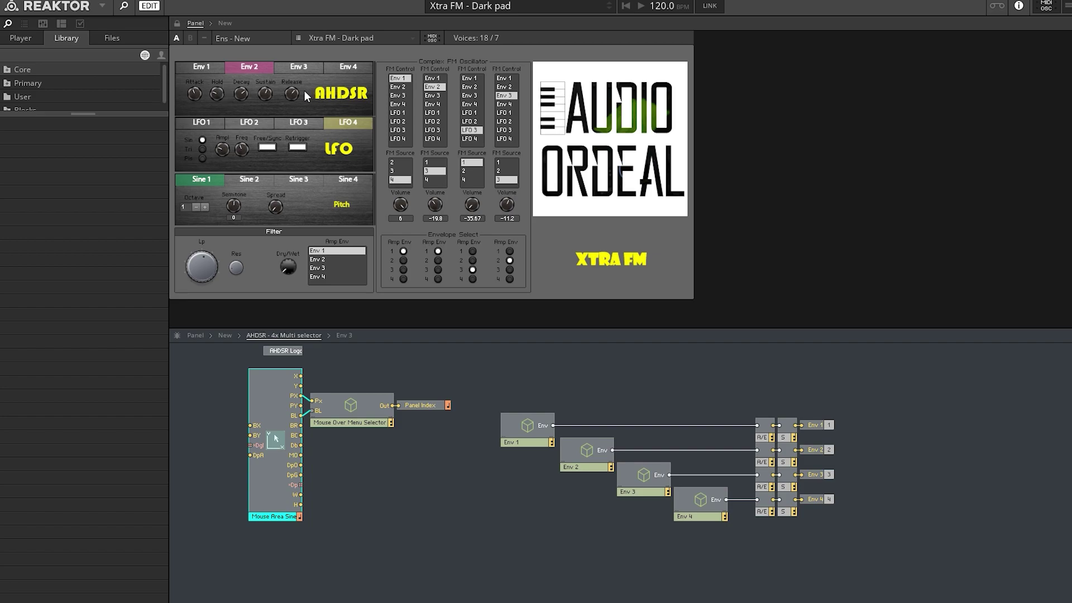
pyautogui.click(210, 66)
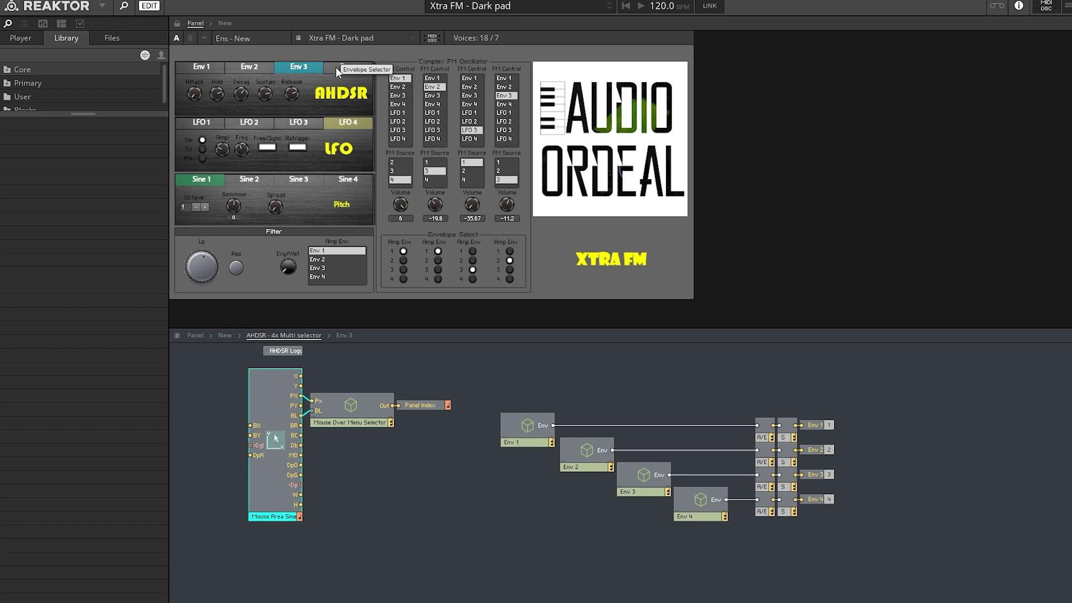
# Move the four Env macros with their switch and output modules about 275 px right.
pyautogui.click(664, 390)
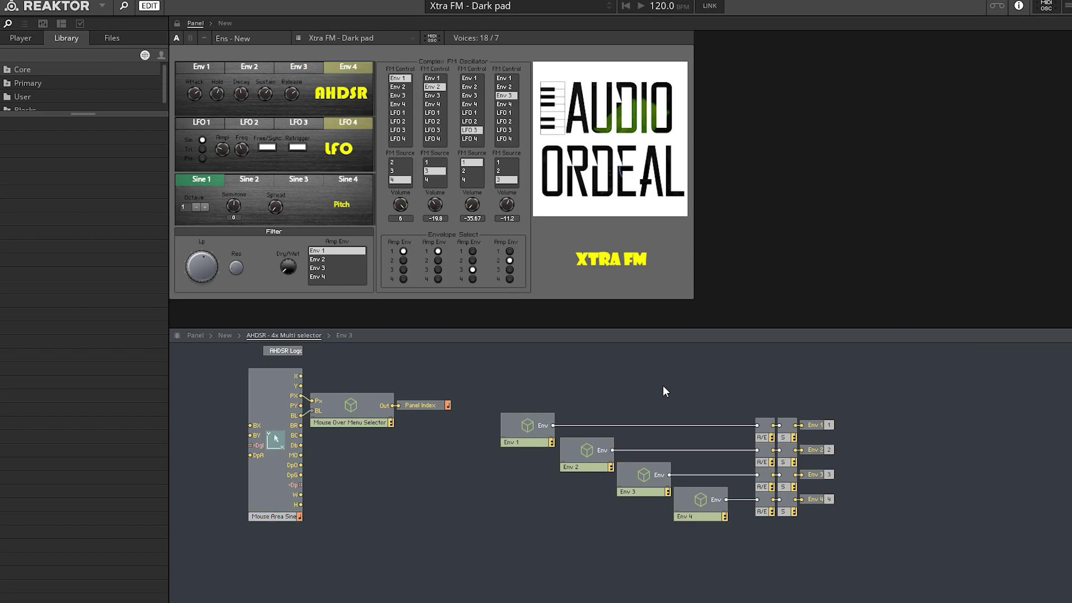
pyautogui.moveTo(501, 376); pyautogui.dragTo(879, 573)
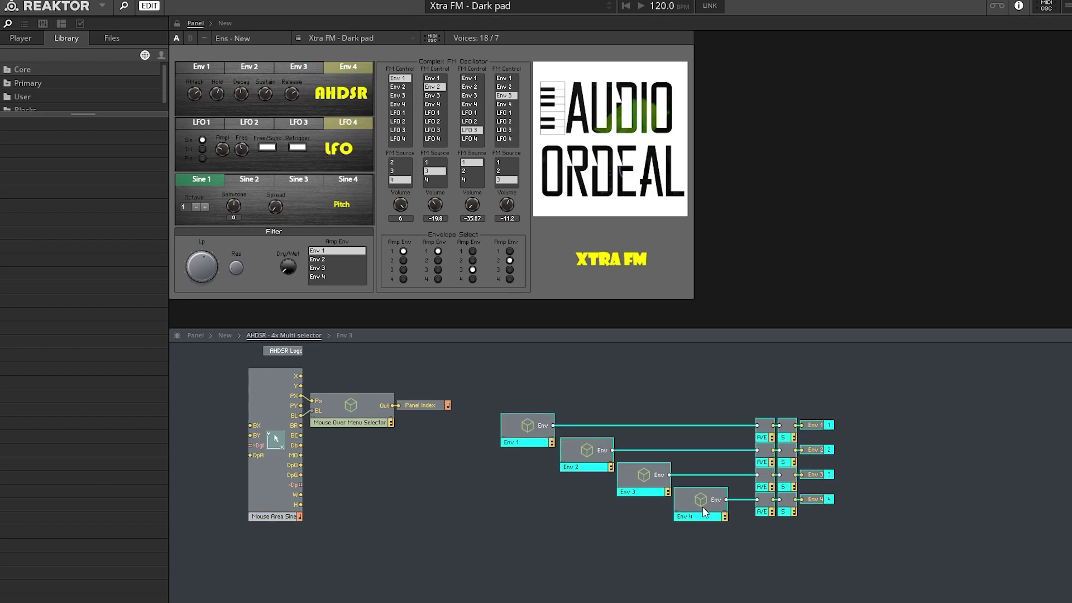
pyautogui.moveTo(550, 414); pyautogui.dragTo(702, 408)
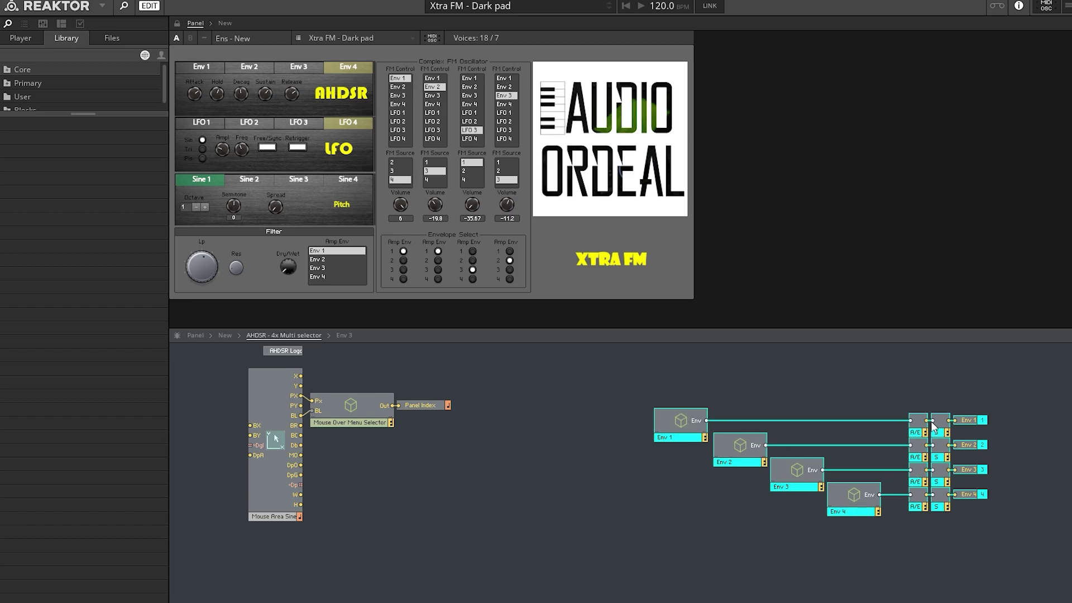
pyautogui.click(854, 384)
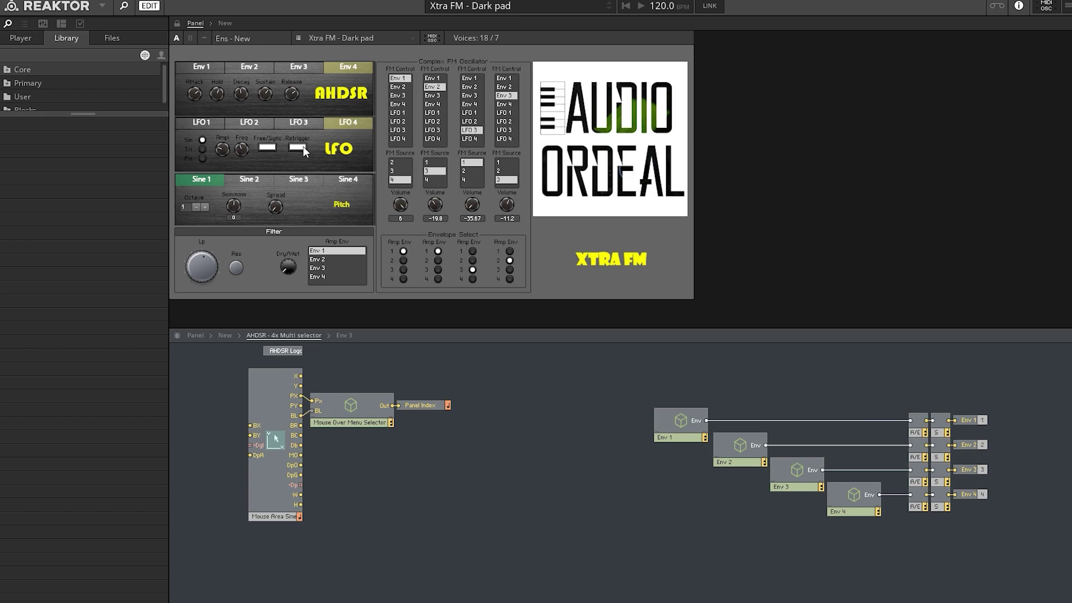
# Show the Env 1 page and select the tab-strip Mouse Area module.
pyautogui.click(198, 68)
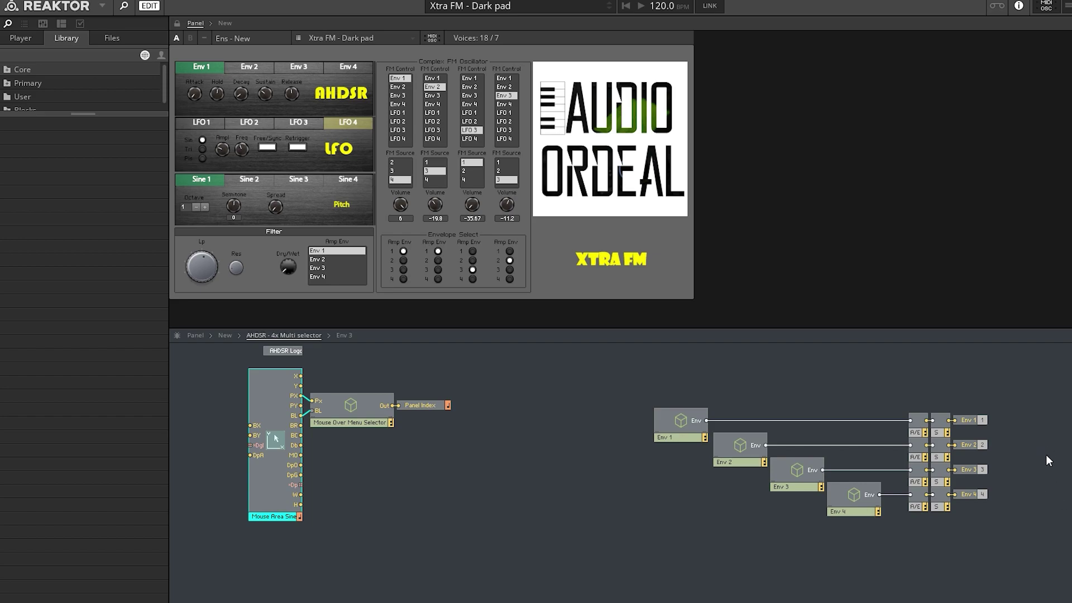
pyautogui.click(573, 429)
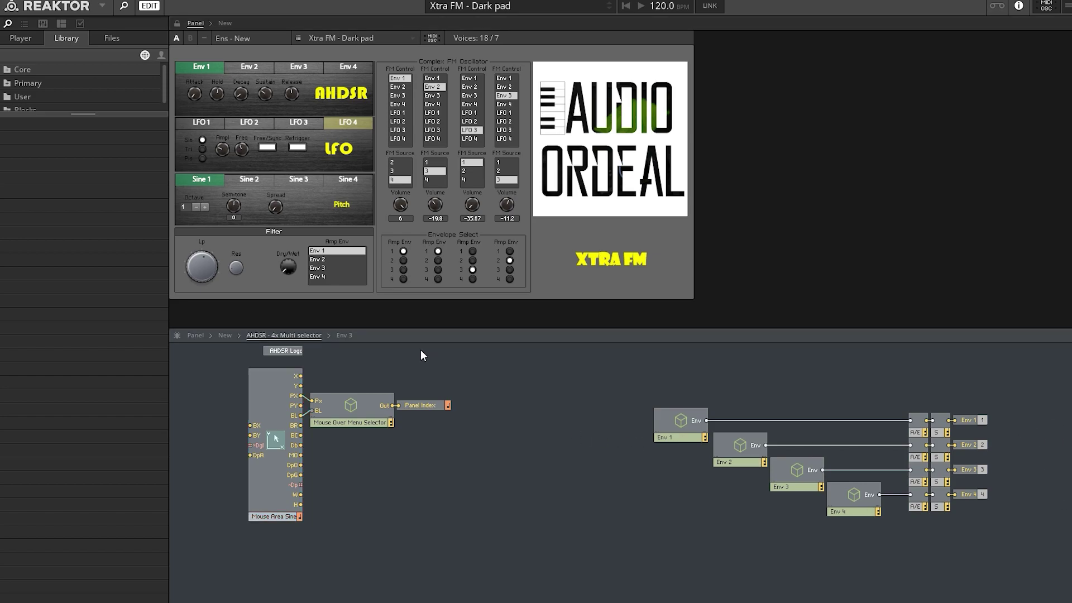
pyautogui.click(269, 412)
# Set the Mouse Area's Transparency Inactive and Transparency Active to 50 in its View properties.
pyautogui.click(77, 22)
pyautogui.click(77, 54)
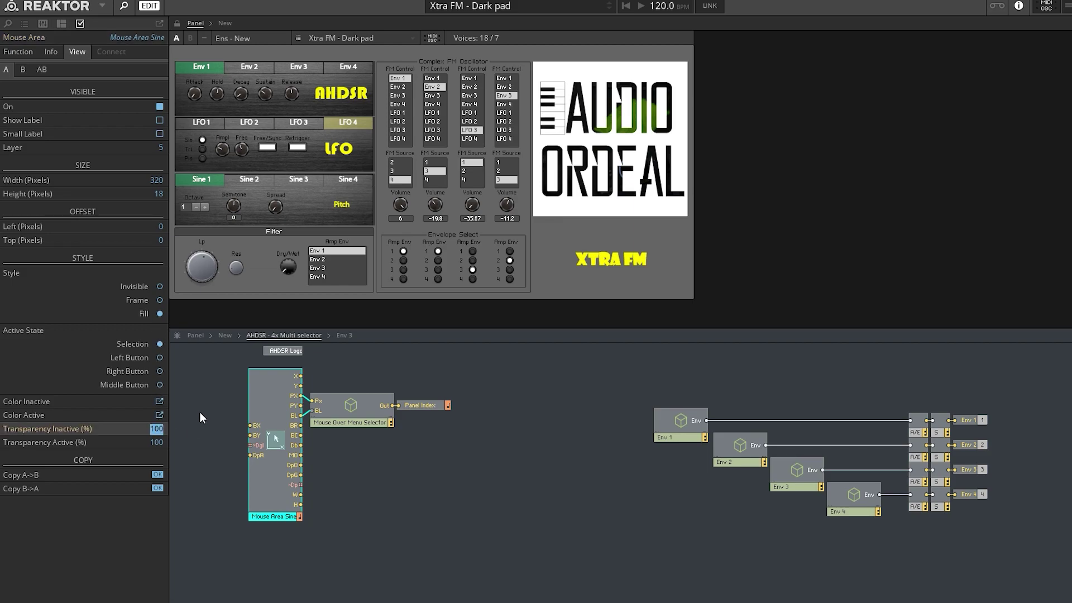
pyautogui.write('5')
pyautogui.click(152, 439)
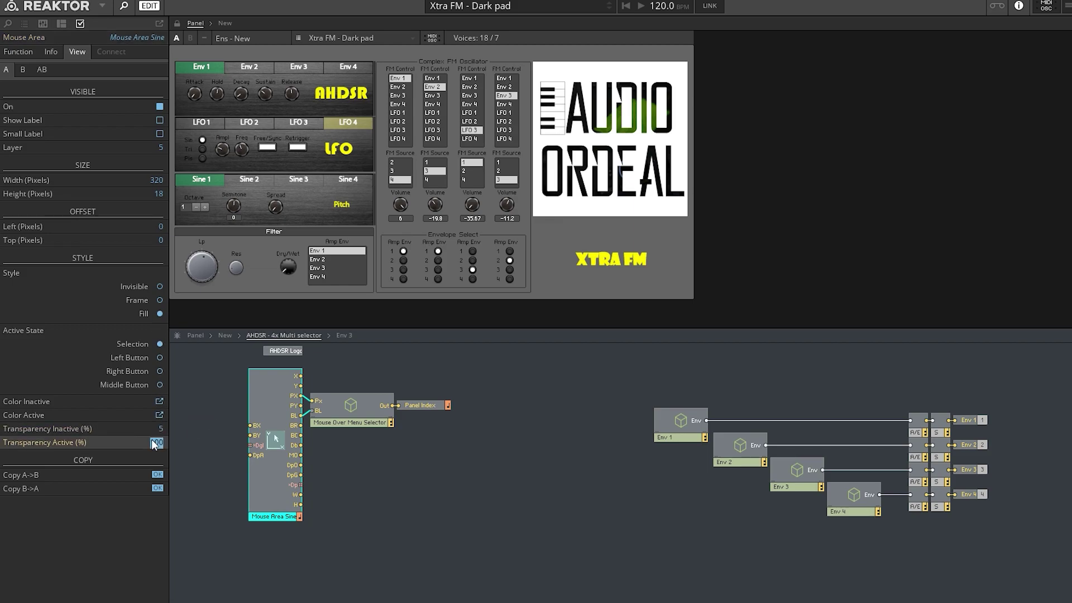
pyautogui.write('5')
pyautogui.press('Return')
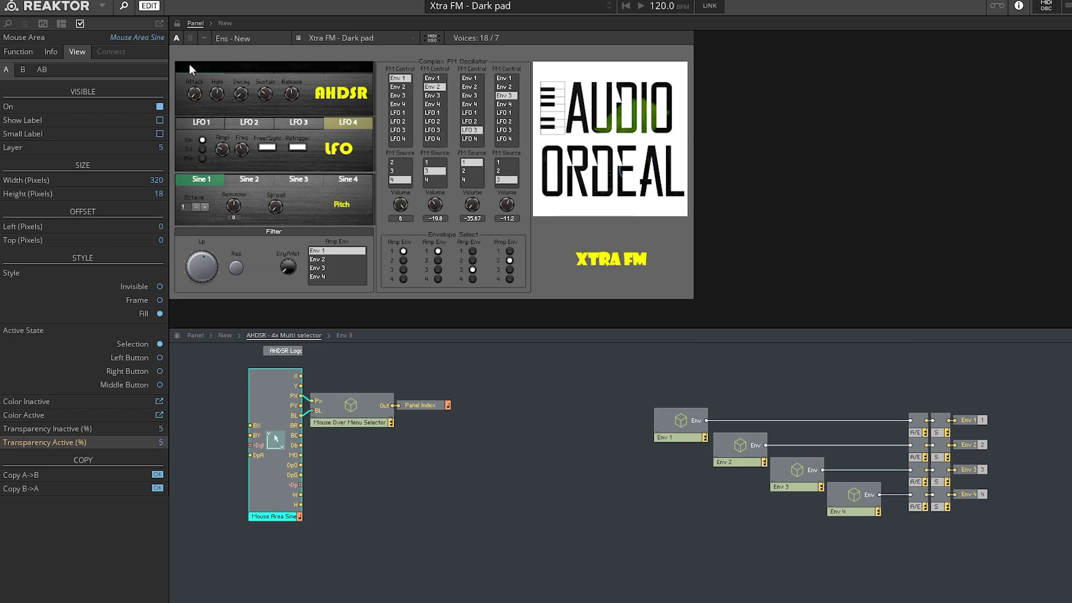
pyautogui.click(160, 427)
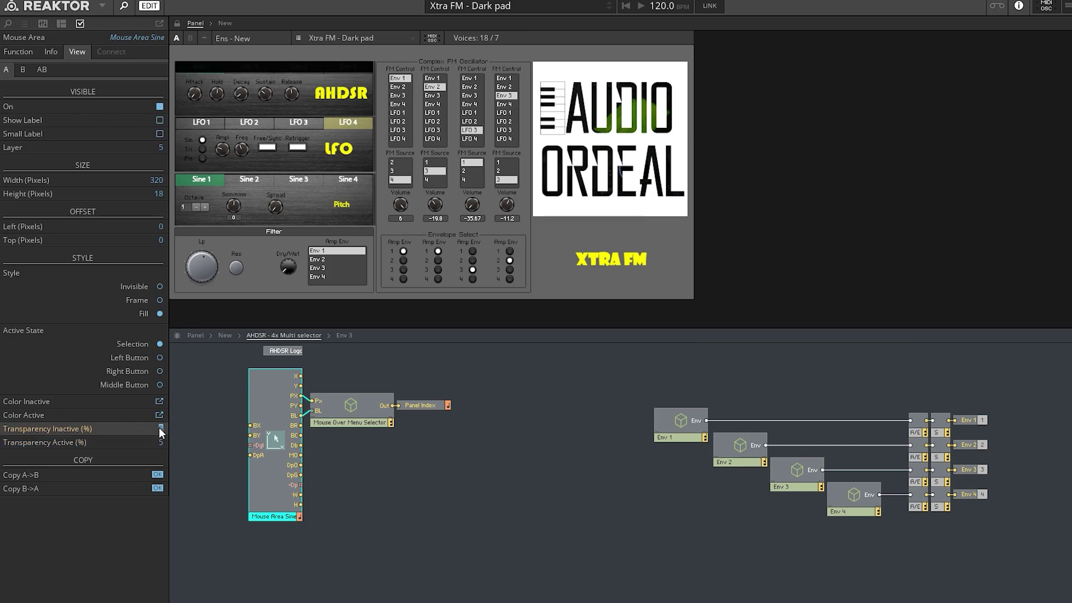
pyautogui.click(160, 442)
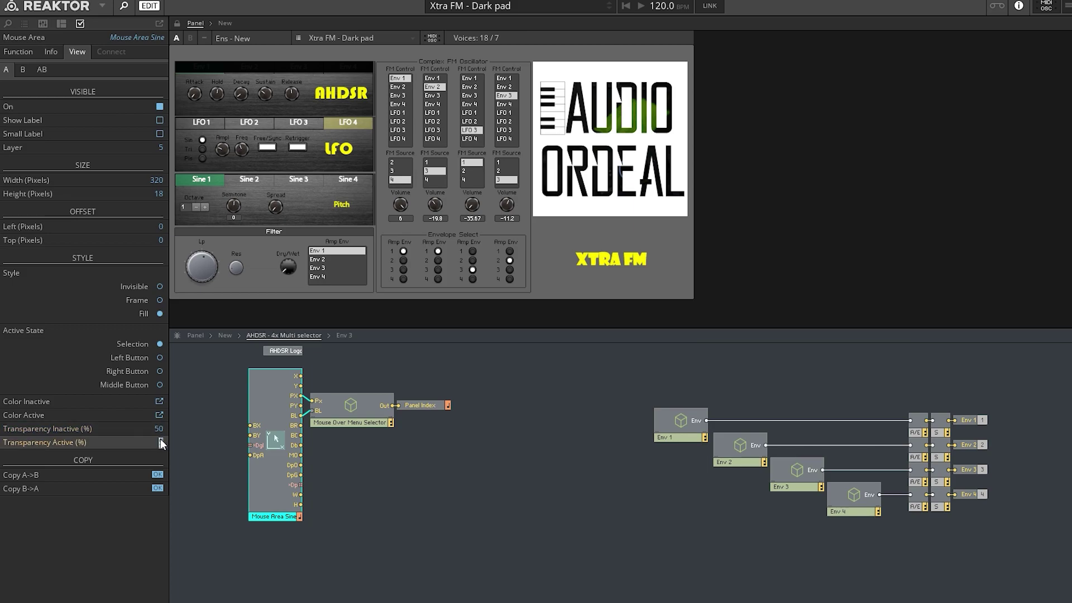
pyautogui.write('50')
pyautogui.press('Return')
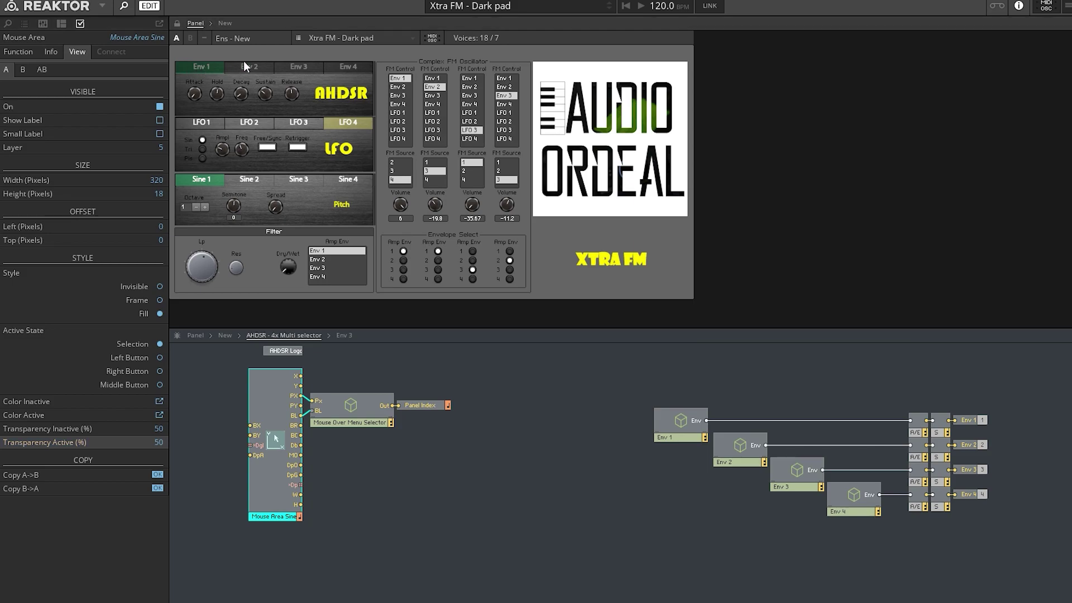
# Check that pointing at each Env tab switches the envelope page, ending on Env 4.
pyautogui.moveTo(296, 66)
pyautogui.moveTo(363, 65)
pyautogui.moveTo(245, 66)
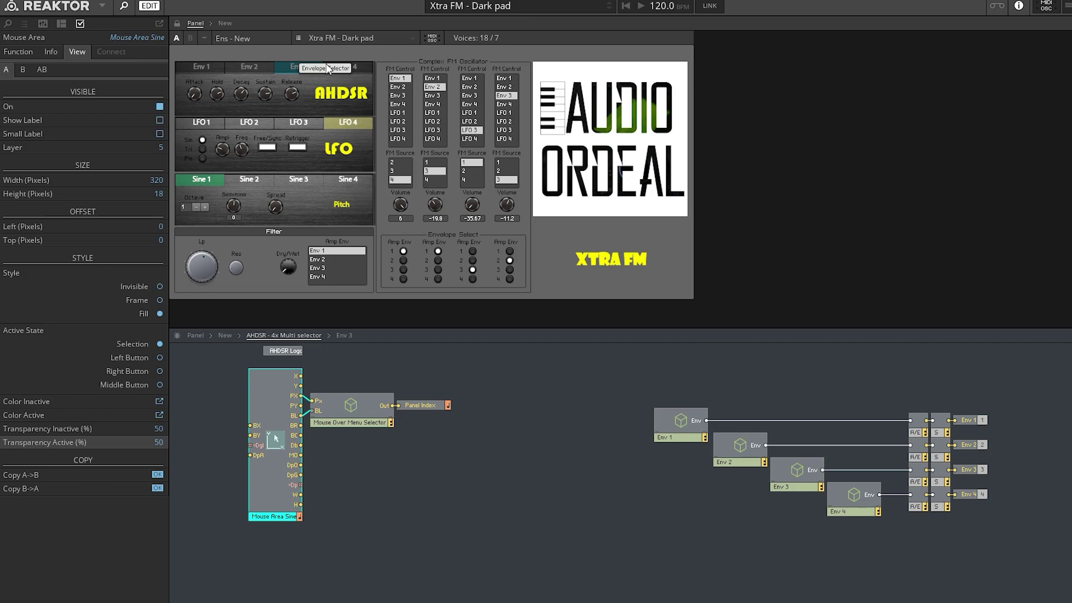
# Open the Mouse Over Menu Selector macro and test the Env 1 and Env 2 tabs.
pyautogui.moveTo(326, 62)
pyautogui.click(370, 514)
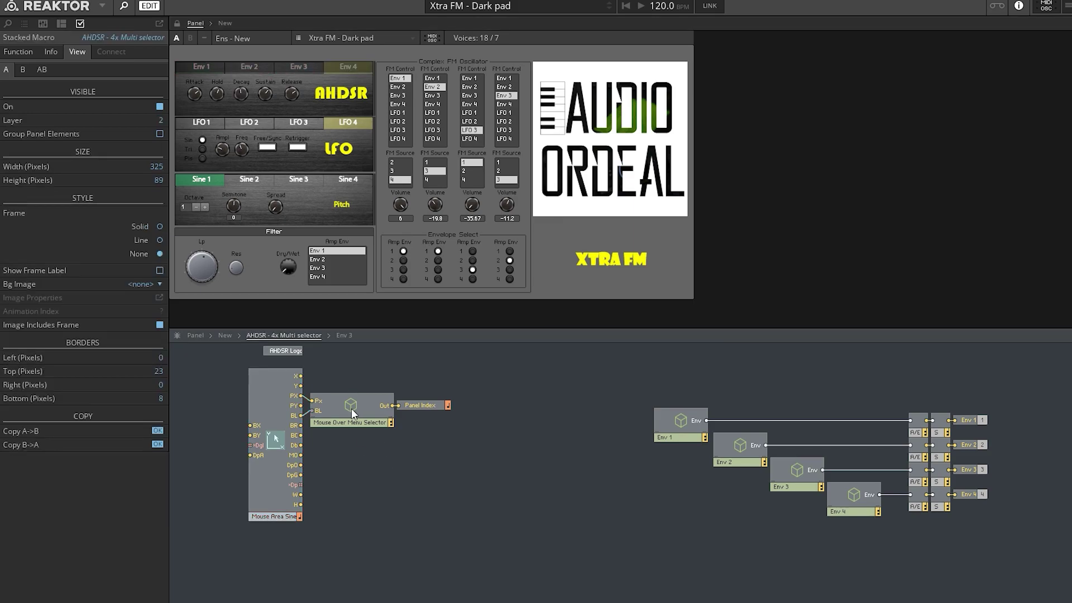
pyautogui.doubleClick(357, 403)
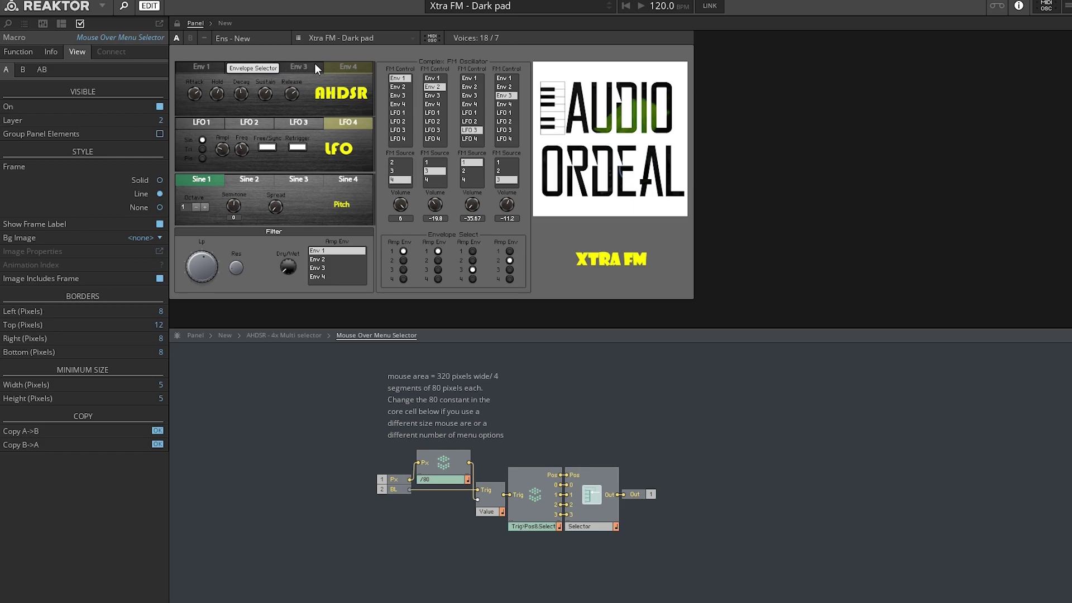
pyautogui.click(224, 69)
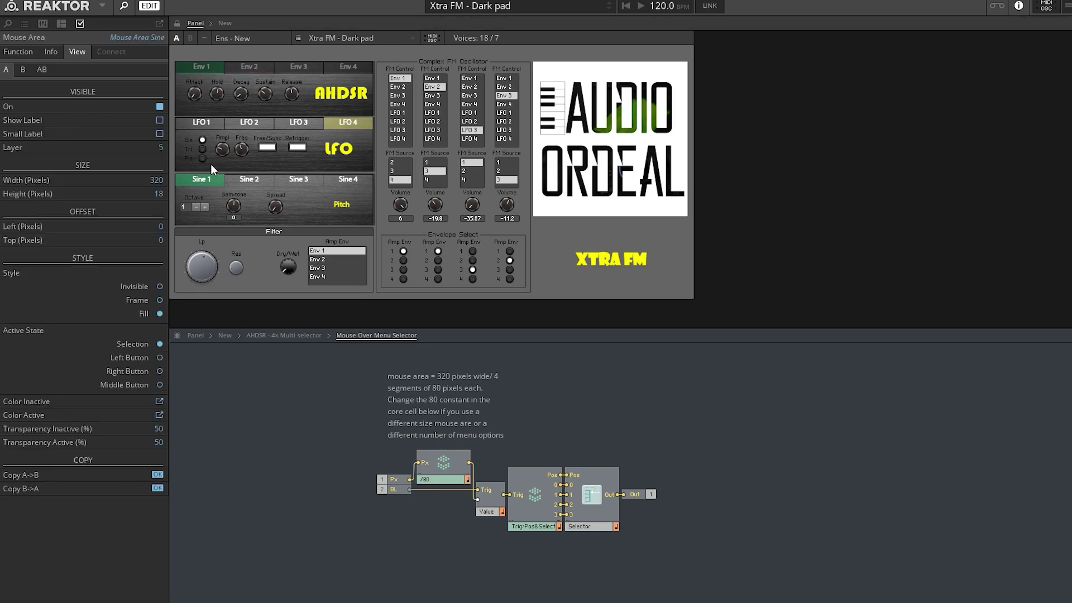
pyautogui.click(246, 65)
pyautogui.moveTo(330, 65)
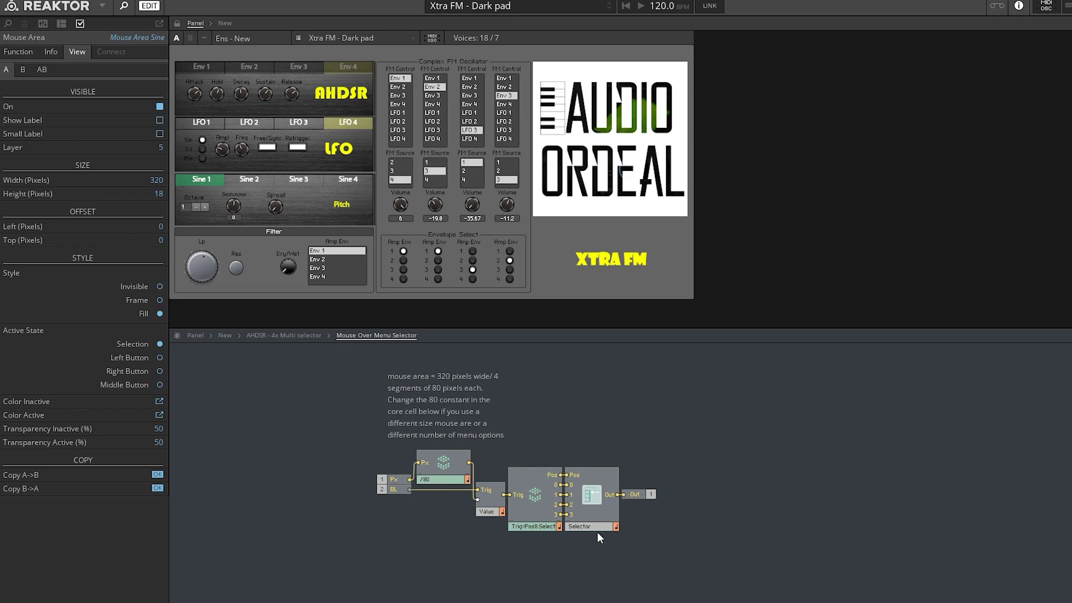
# Re-enter the Mouse Over Menu Selector macro and inspect the /80 divider and Value modules.
pyautogui.doubleClick(705, 541)
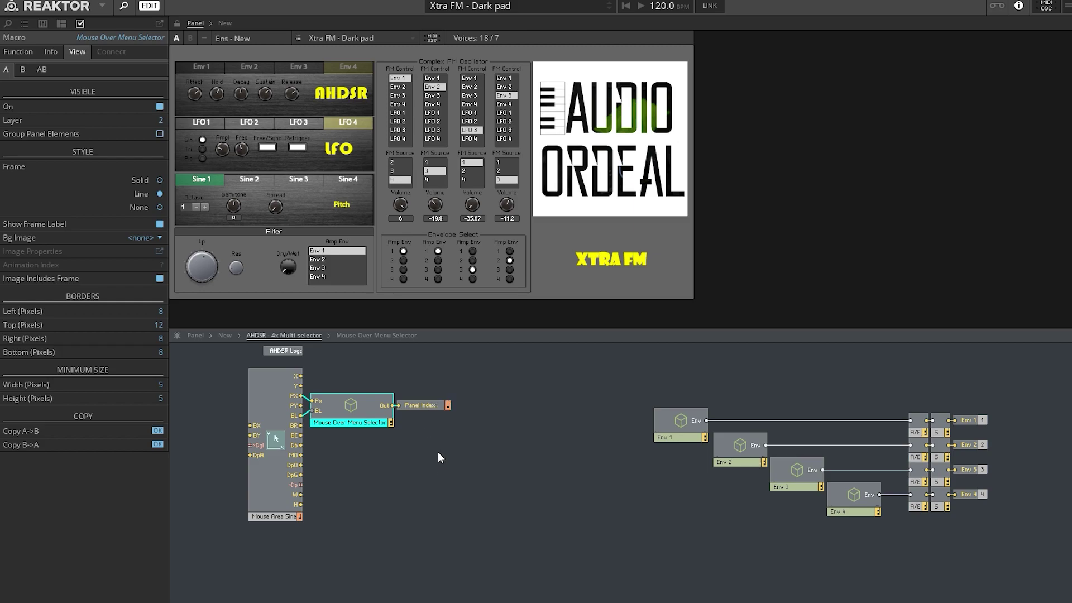
pyautogui.click(483, 439)
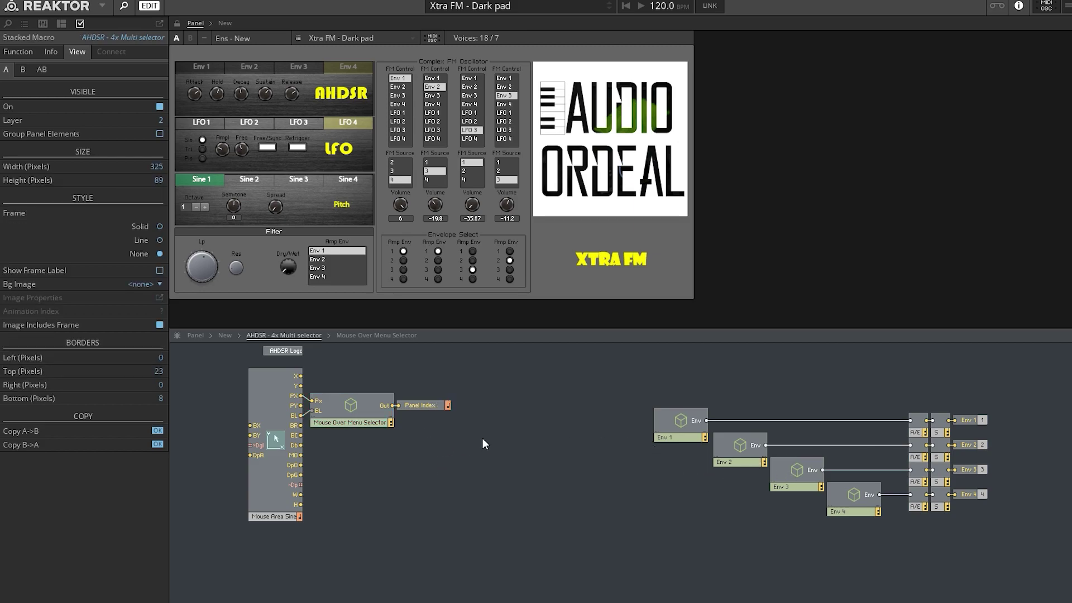
pyautogui.doubleClick(351, 408)
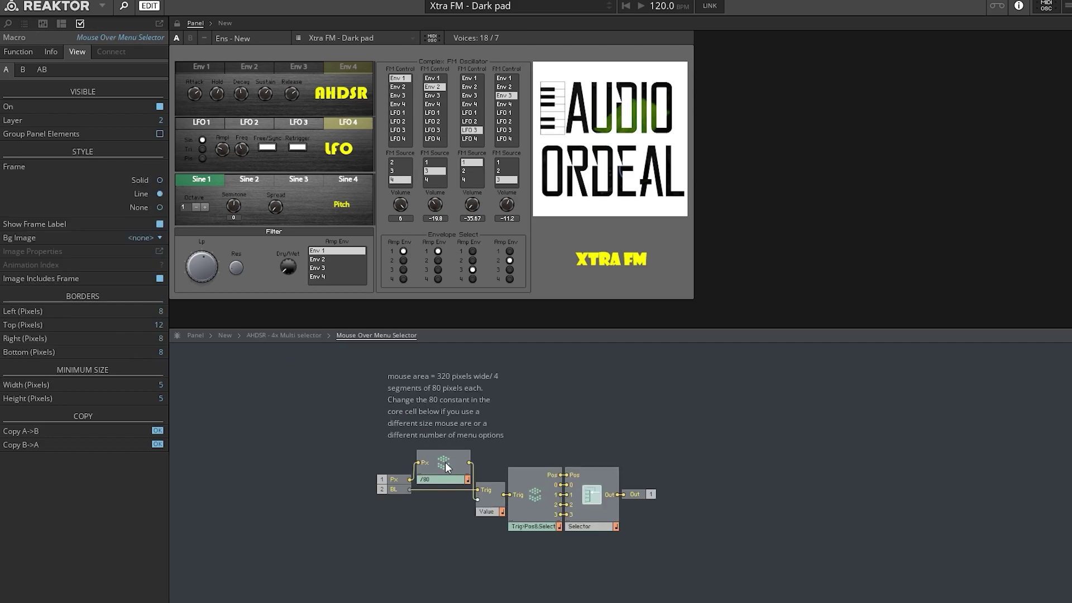
pyautogui.click(445, 461)
pyautogui.click(489, 511)
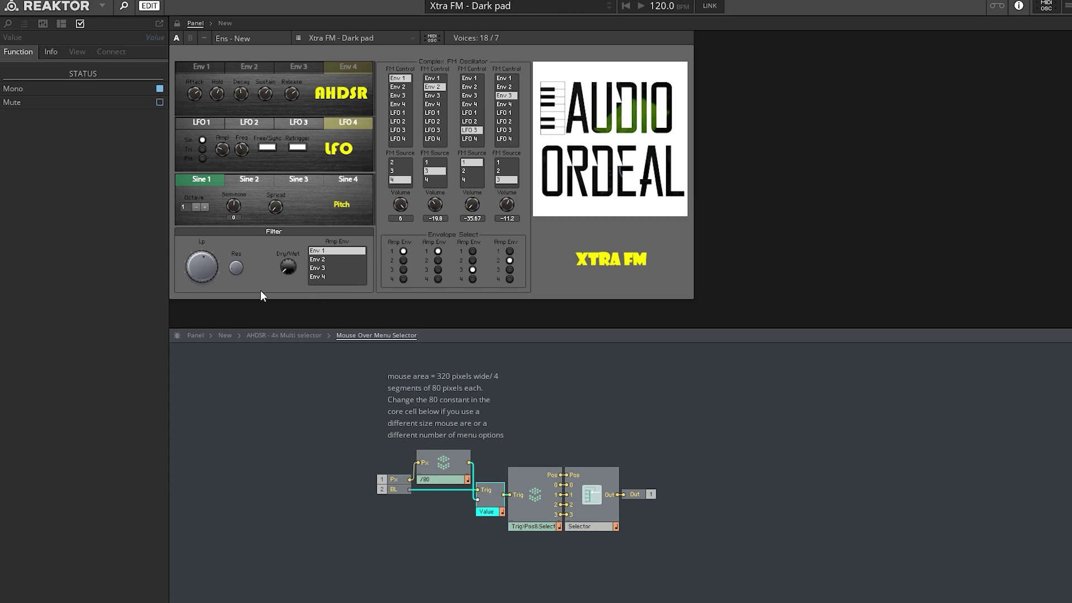
# Compare the Value module against the Env 2, Env 3 and Env 4 tab areas, ending on Env 2.
pyautogui.click(242, 69)
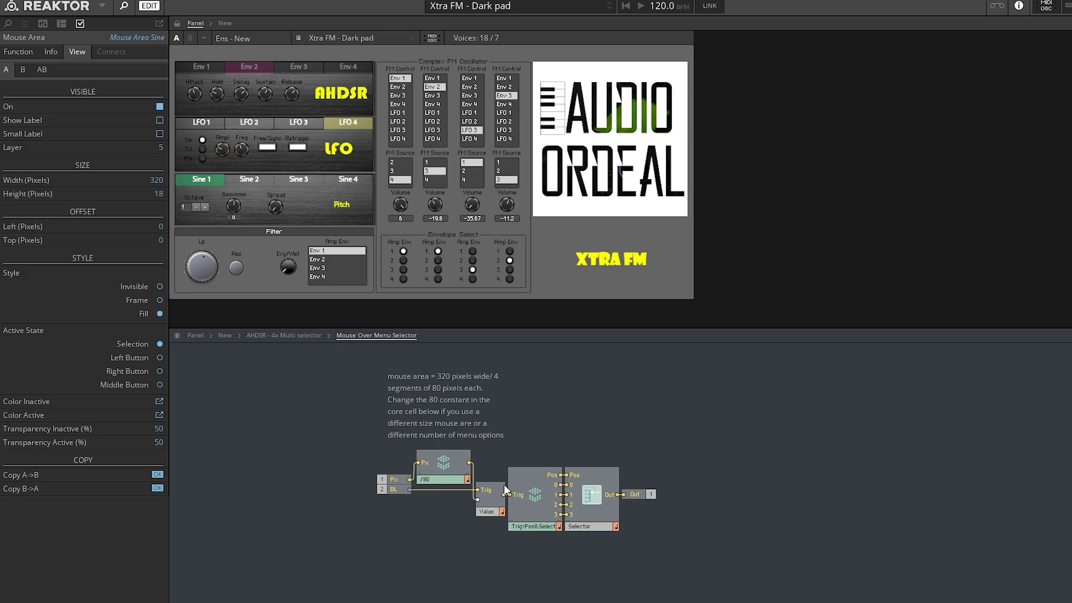
pyautogui.click(491, 511)
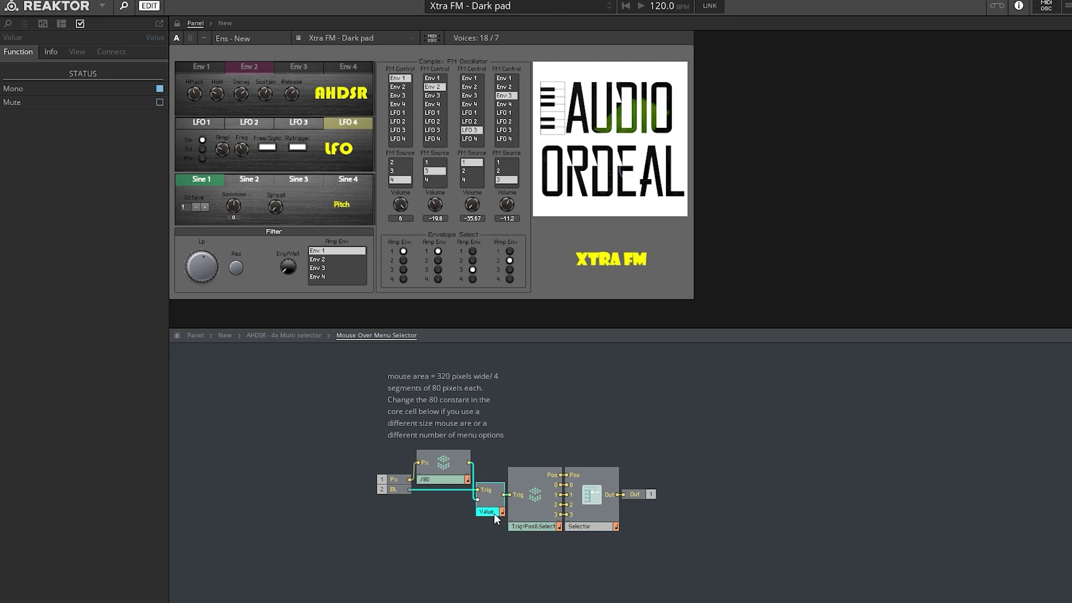
pyautogui.click(293, 67)
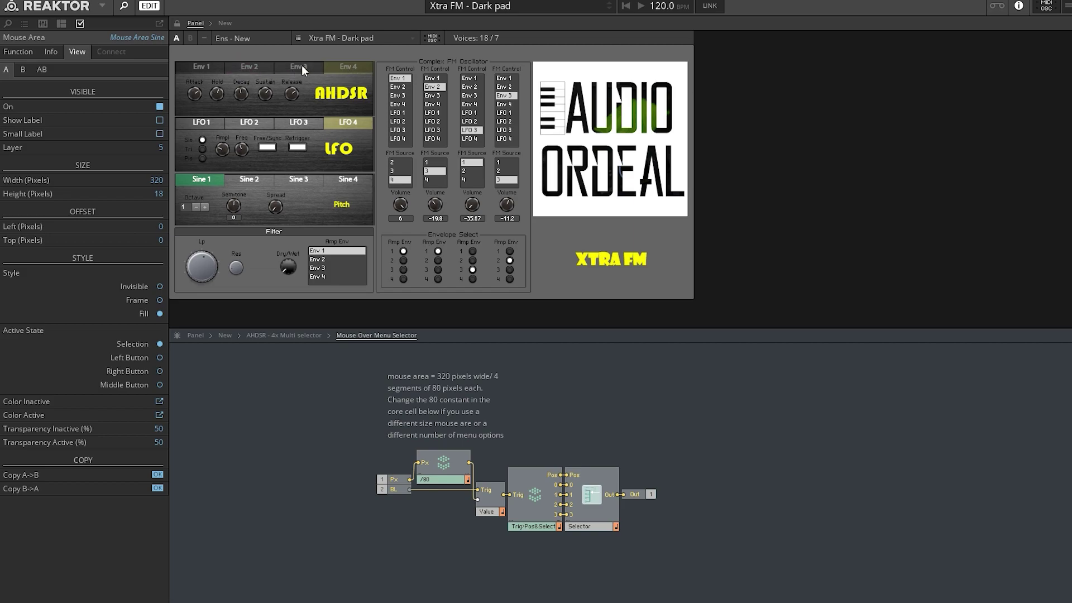
pyautogui.click(485, 510)
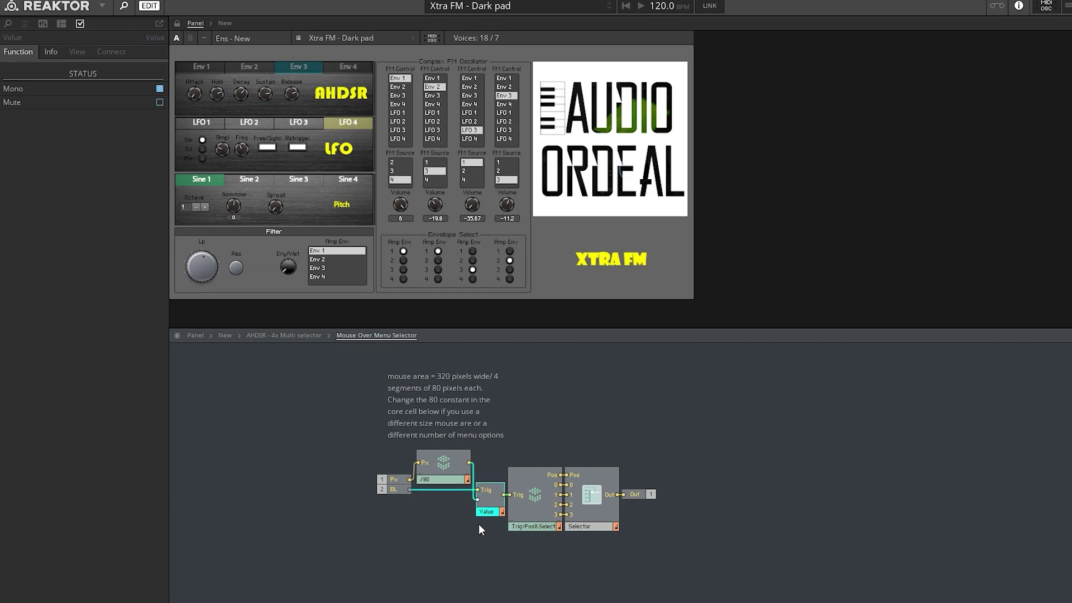
pyautogui.click(347, 68)
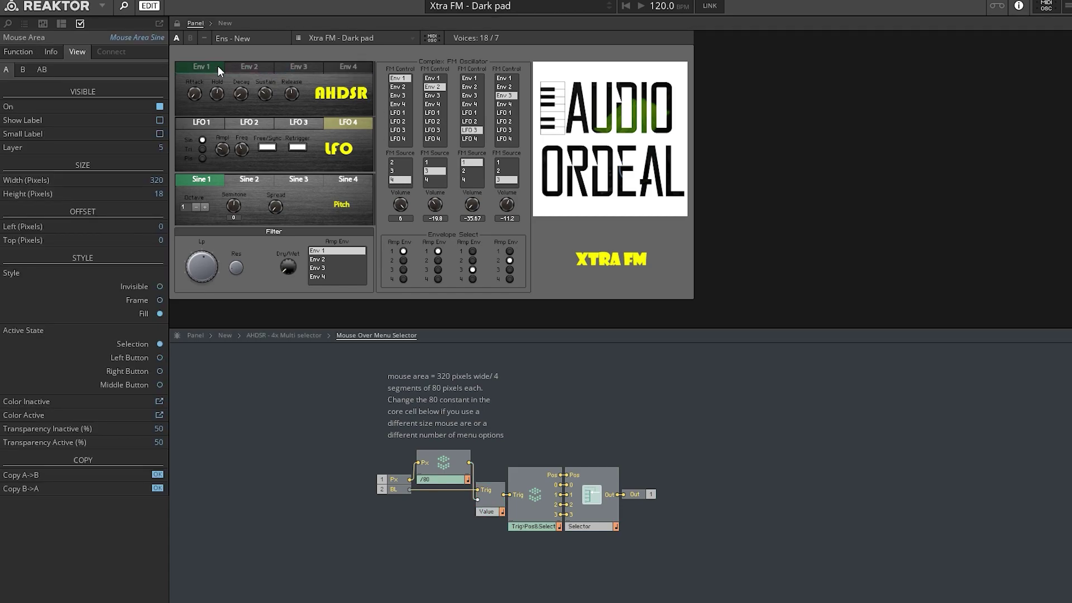
pyautogui.moveTo(250, 66)
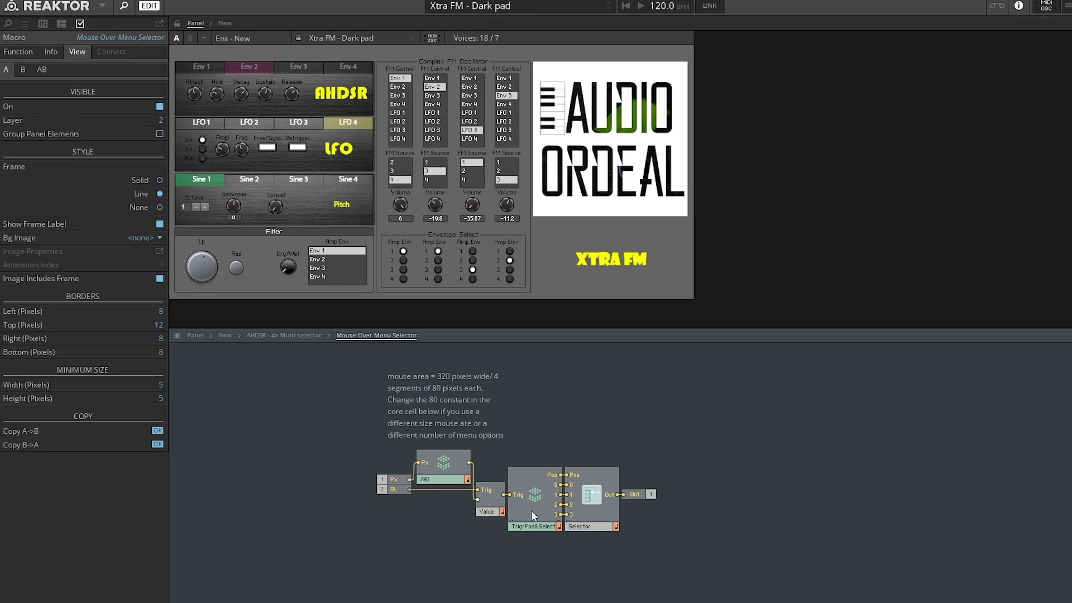
# Enter the Trig>Pos&Selector core cell and toggle the envelope page between Env 1 and Env 2.
pyautogui.doubleClick(541, 494)
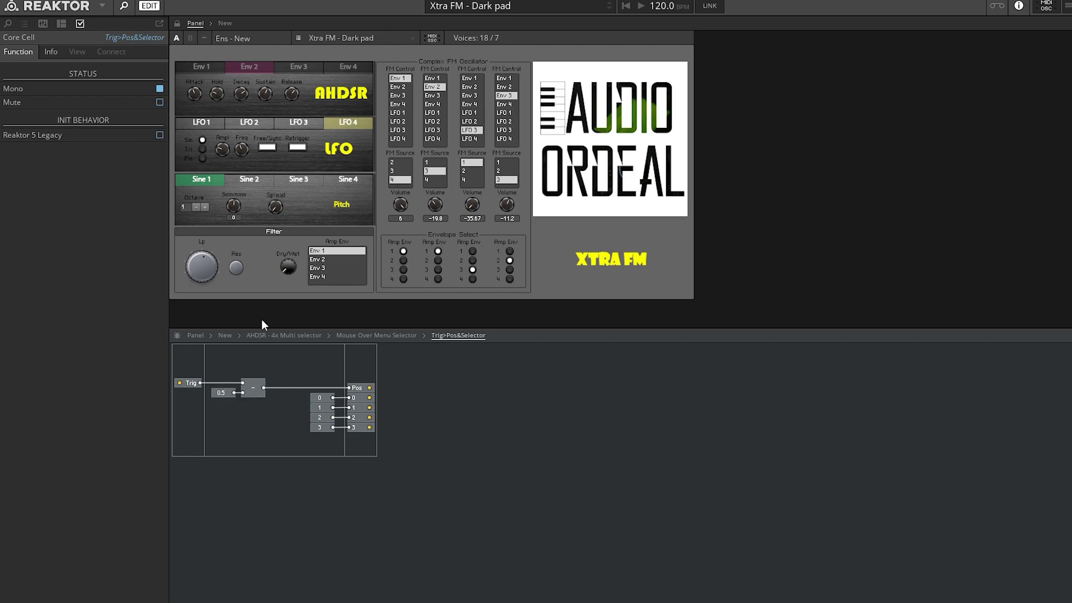
pyautogui.click(190, 69)
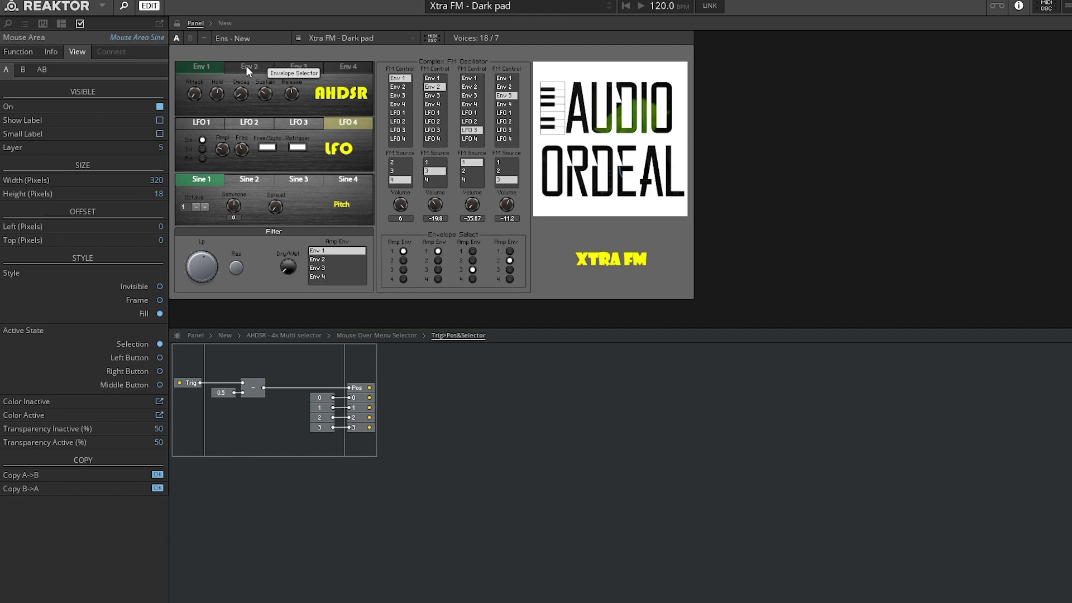
pyautogui.click(254, 66)
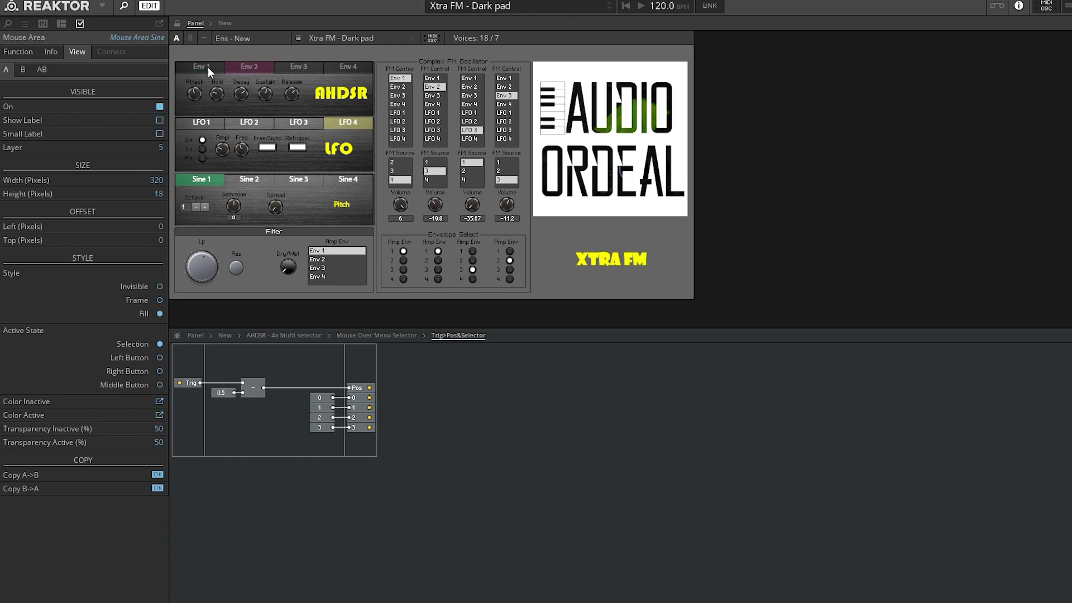
pyautogui.click(190, 65)
pyautogui.click(254, 66)
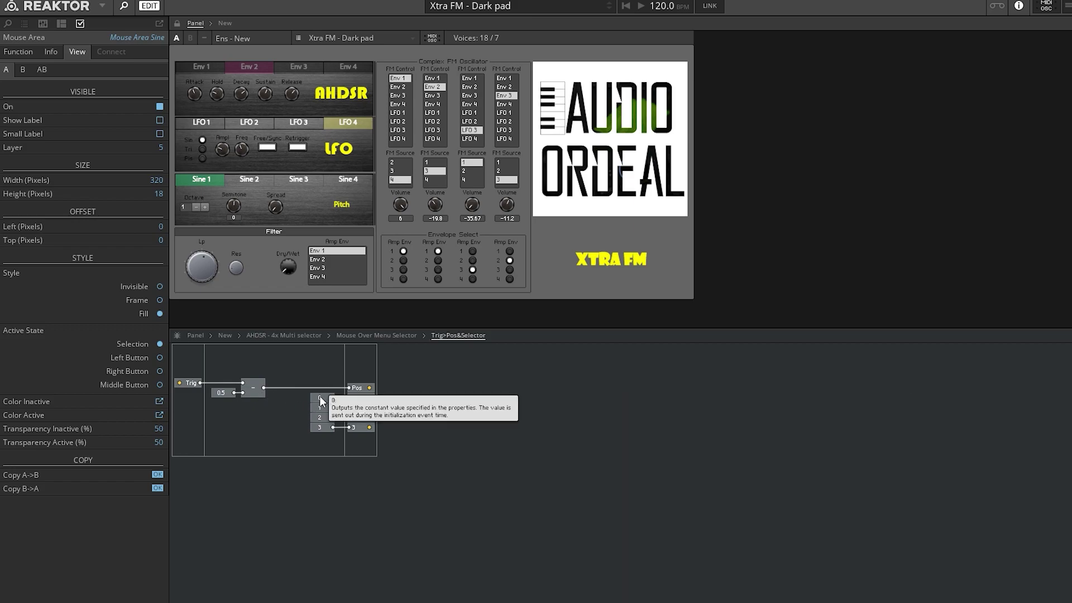
# Inspect the Selector module, revisit the core cell, then sweep the Env 2–4 tabs ending on Env 4.
pyautogui.doubleClick(354, 491)
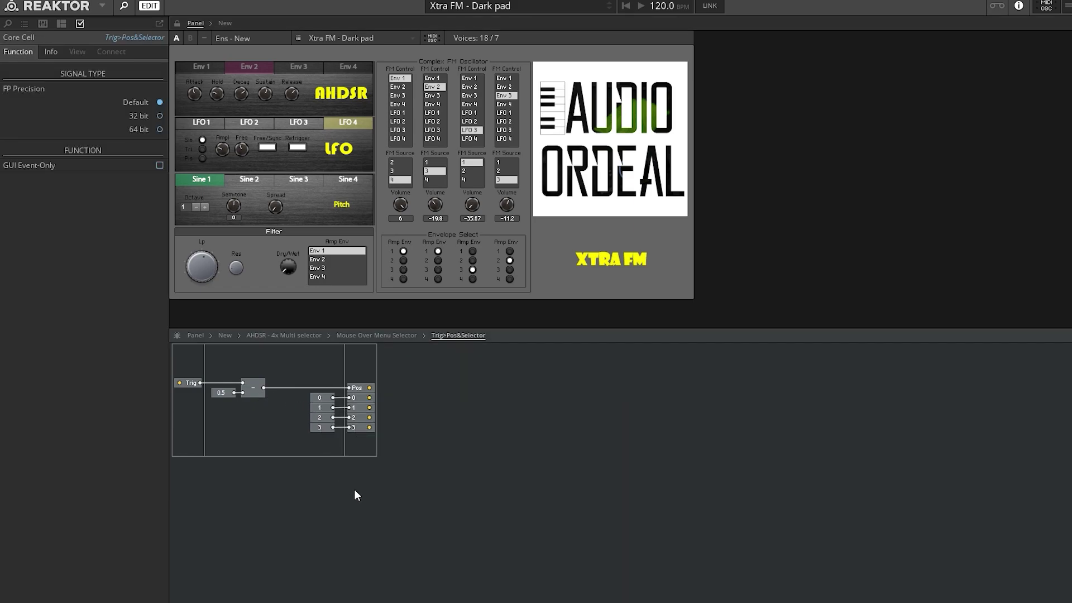
pyautogui.click(595, 493)
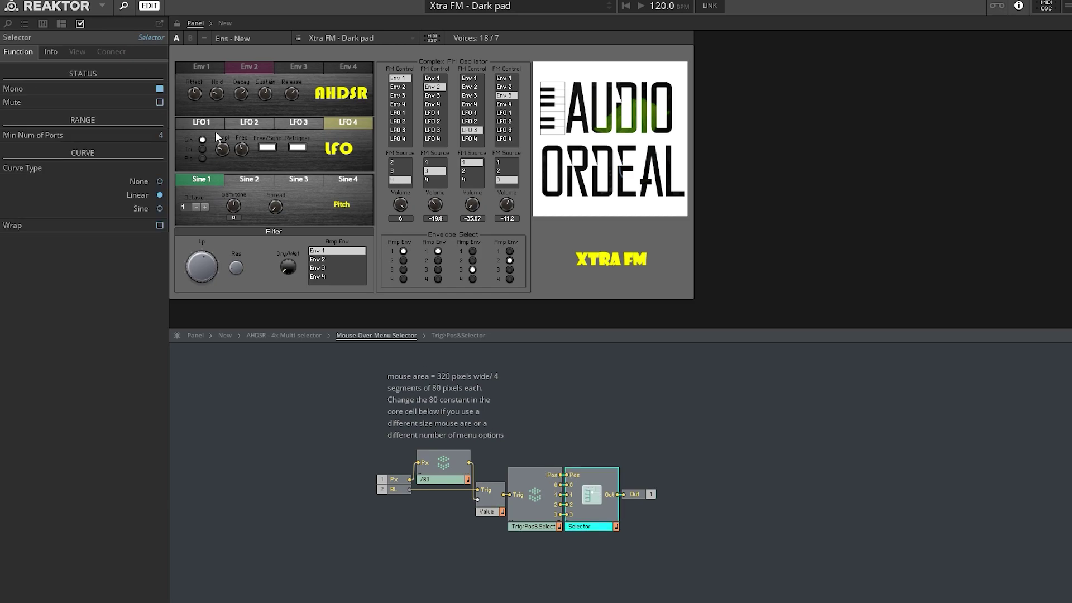
pyautogui.click(203, 70)
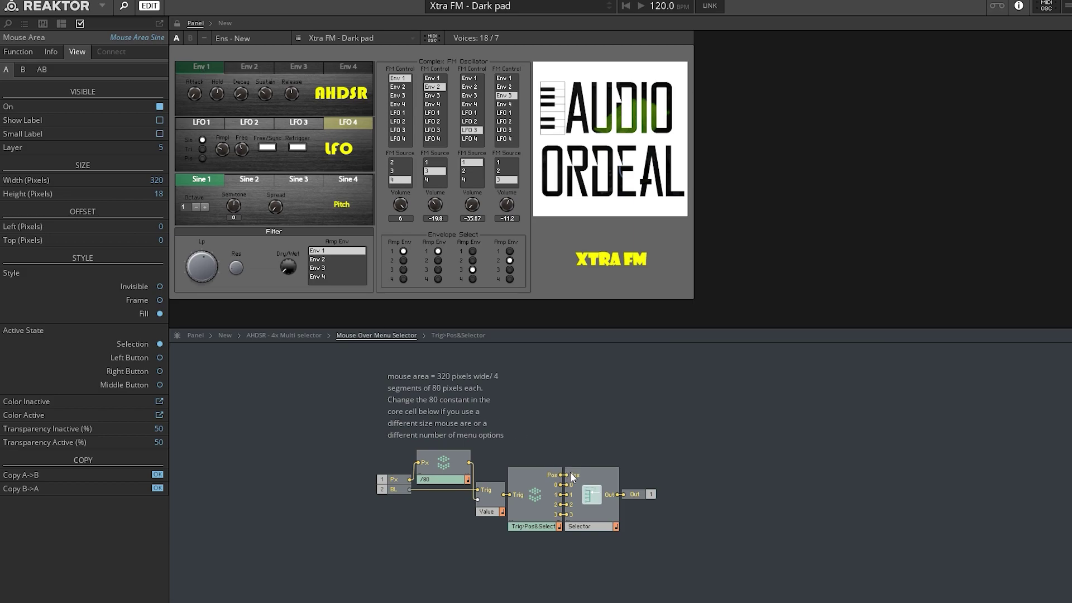
pyautogui.doubleClick(542, 484)
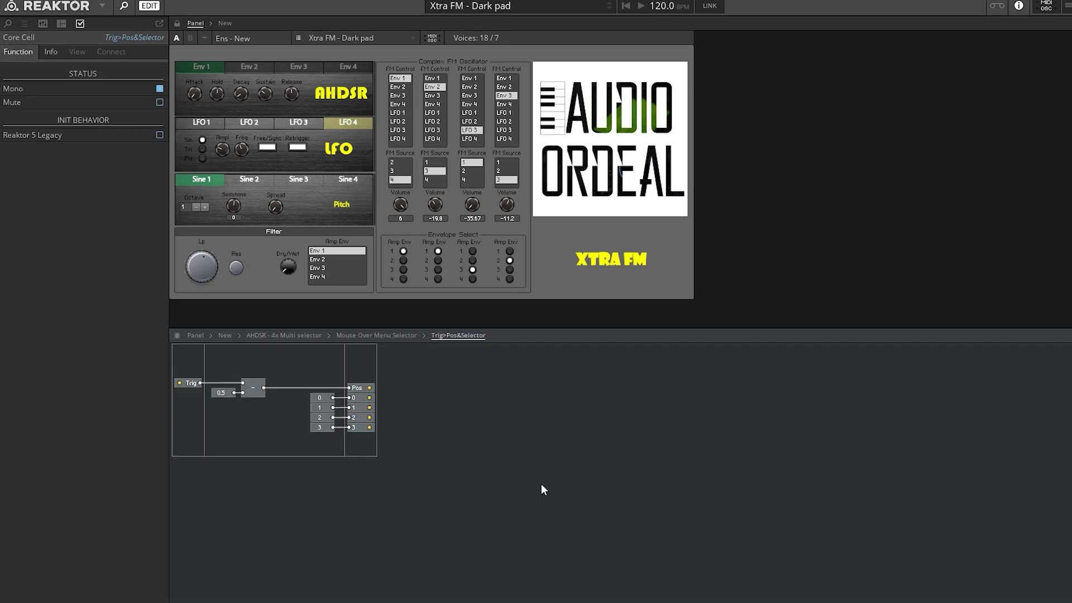
pyautogui.doubleClick(329, 401)
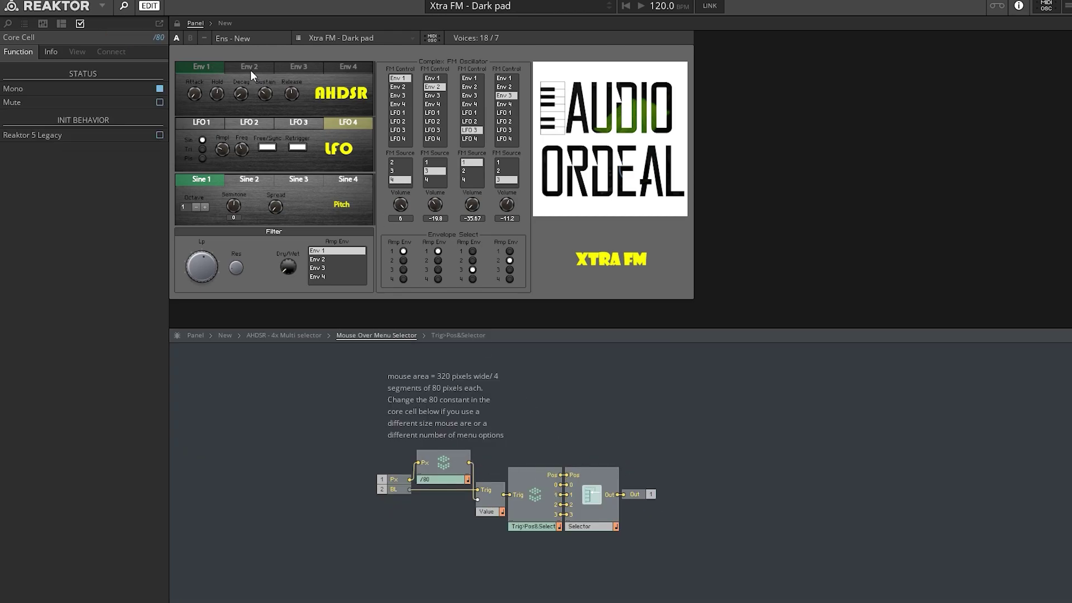
pyautogui.click(227, 65)
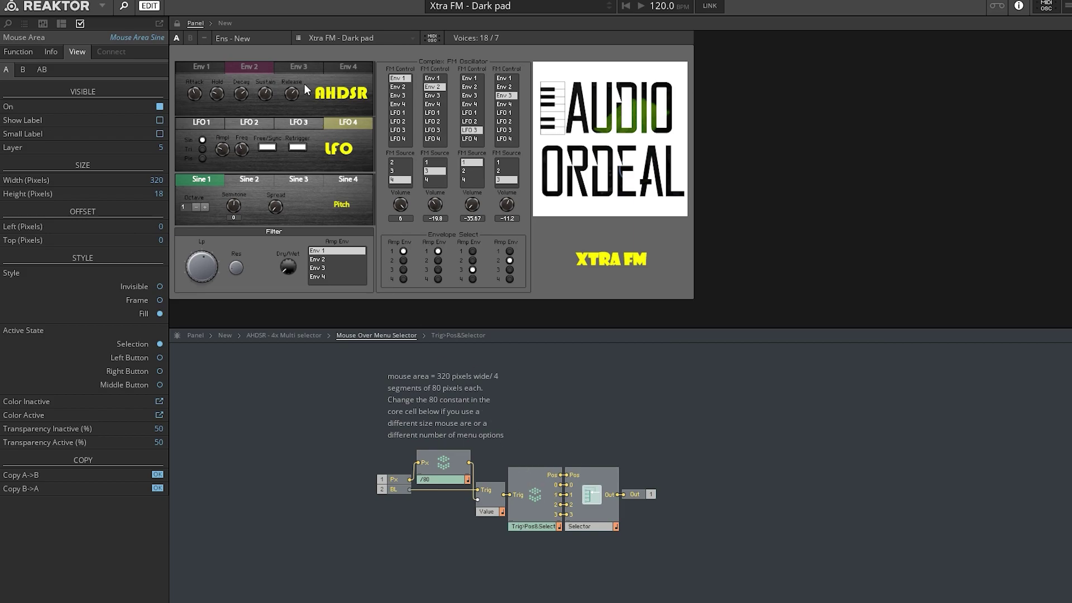
pyautogui.moveTo(296, 65)
pyautogui.moveTo(349, 72)
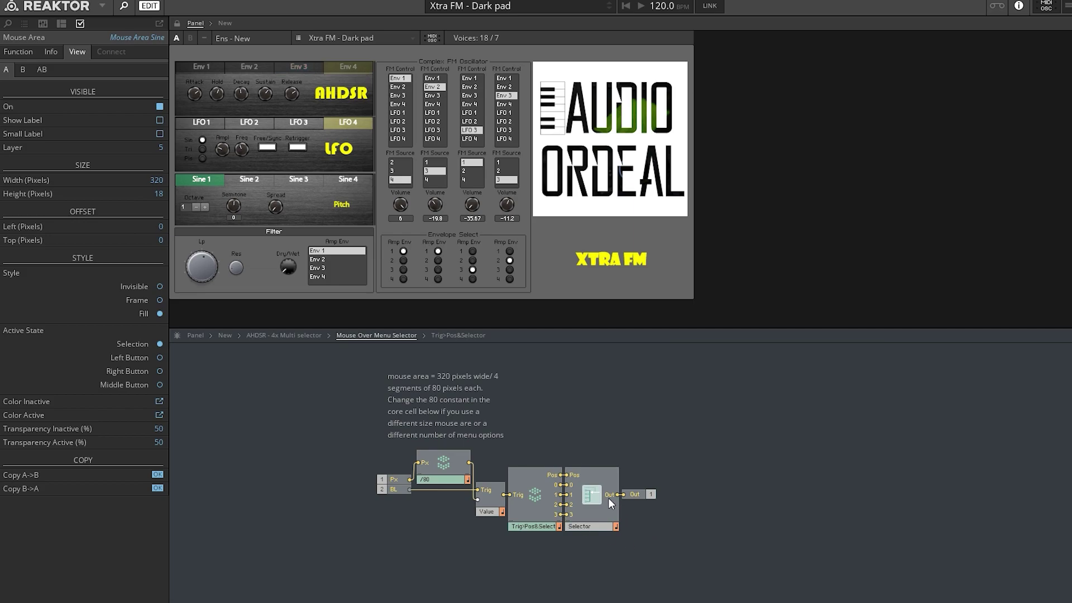
# Go up to the AHDSR - 4x Multi selector and inspect Panel Index with Env 1 showing.
pyautogui.doubleClick(651, 525)
pyautogui.click(420, 405)
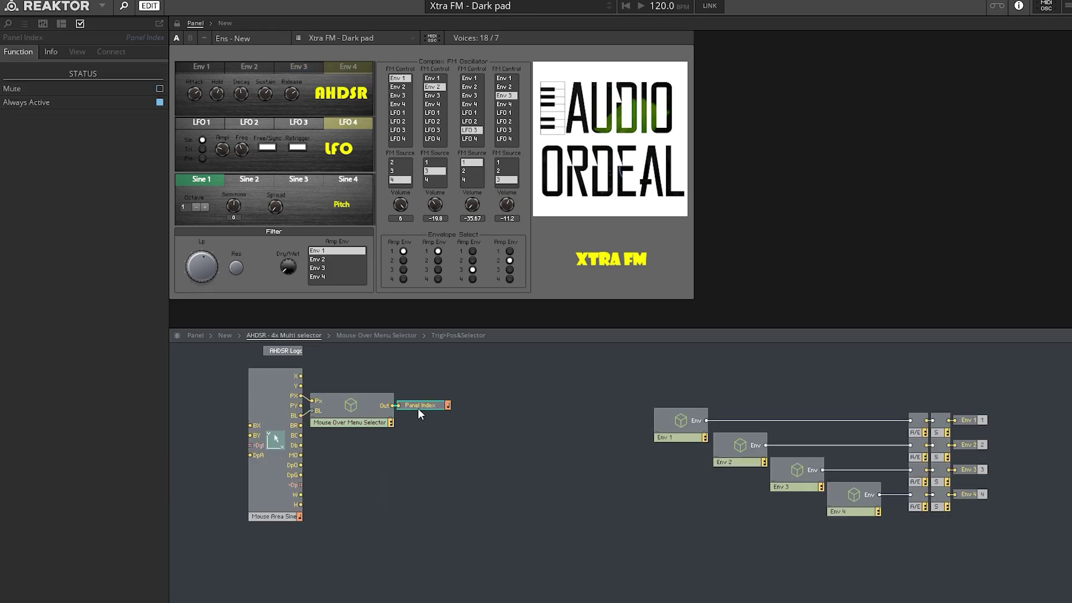
pyautogui.click(199, 70)
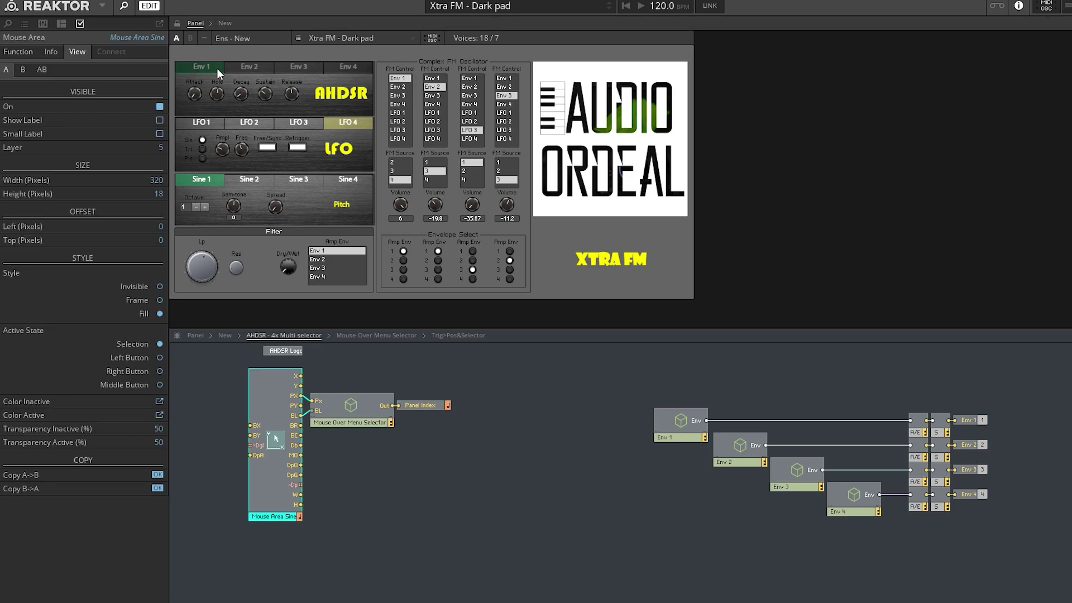
pyautogui.click(435, 408)
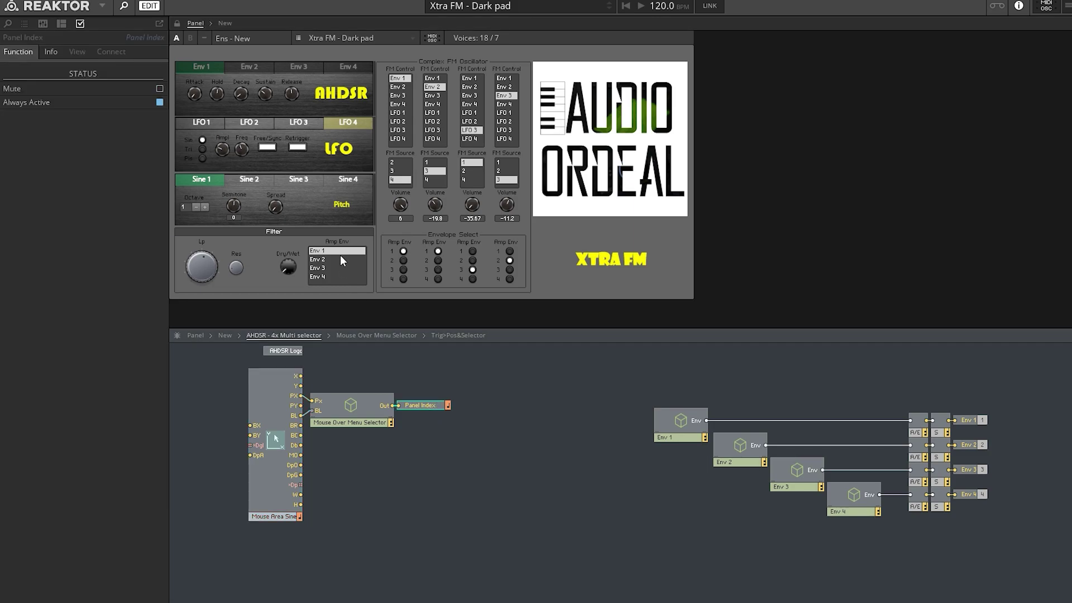
# Inspect the Env 1–4 macros' panel settings, switching the envelope page to match each.
pyautogui.click(673, 423)
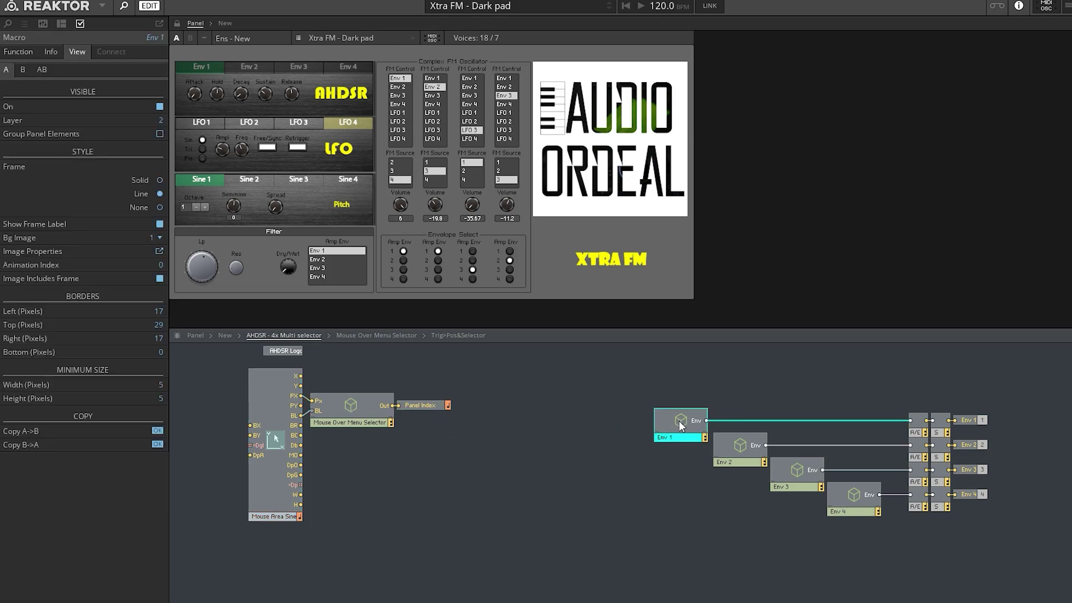
pyautogui.click(236, 67)
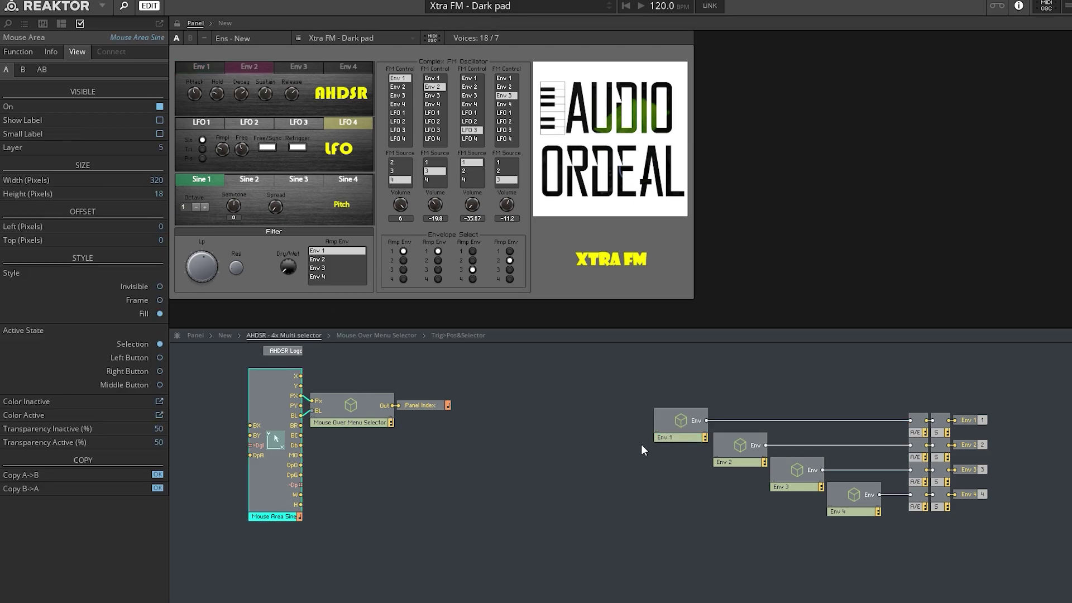
pyautogui.click(733, 452)
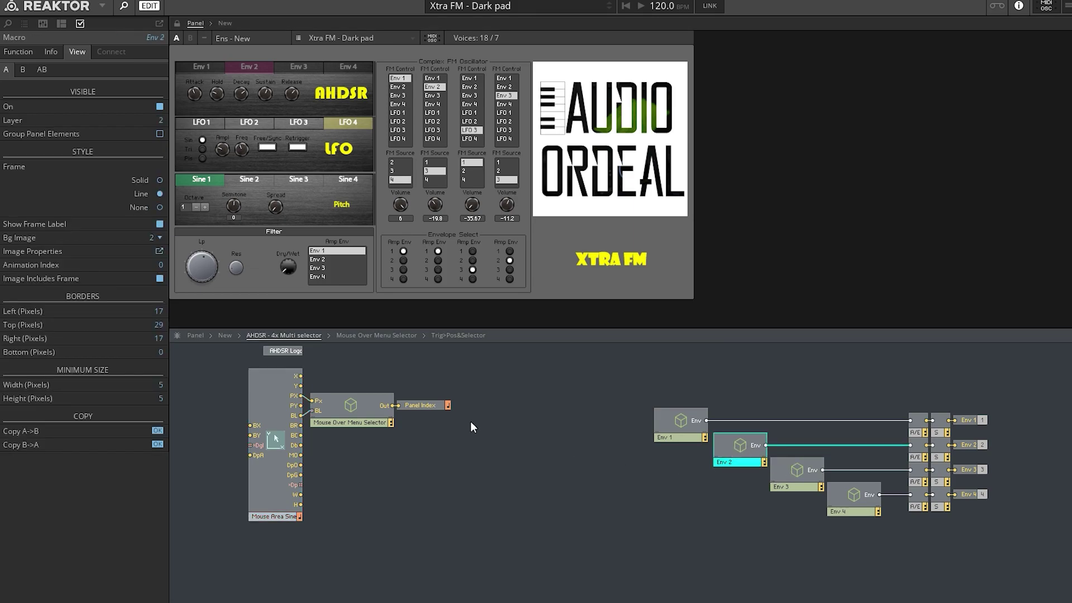
pyautogui.click(298, 66)
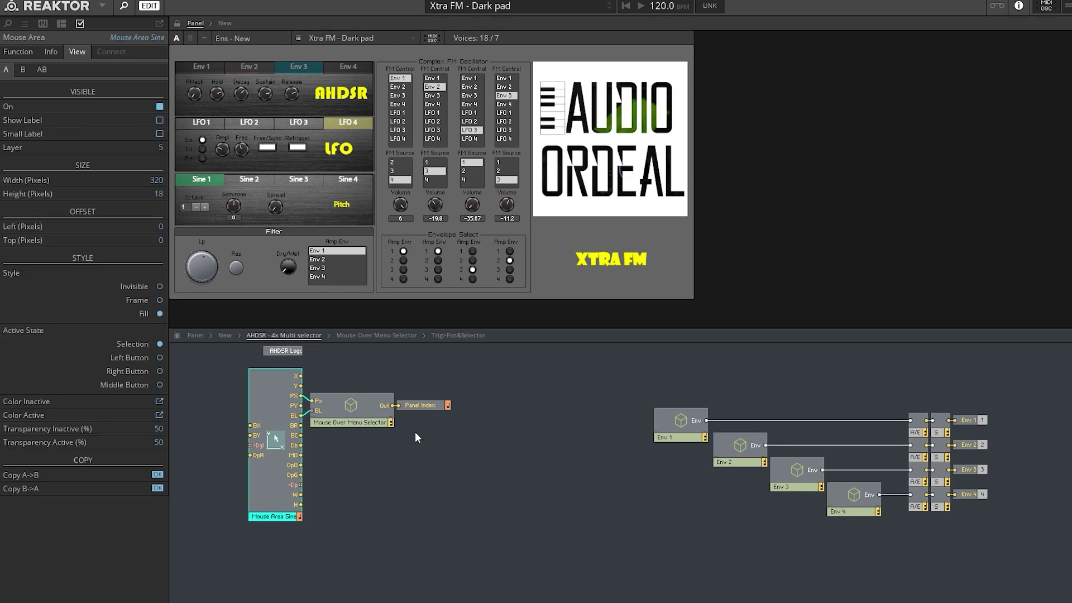
pyautogui.click(687, 421)
pyautogui.click(734, 444)
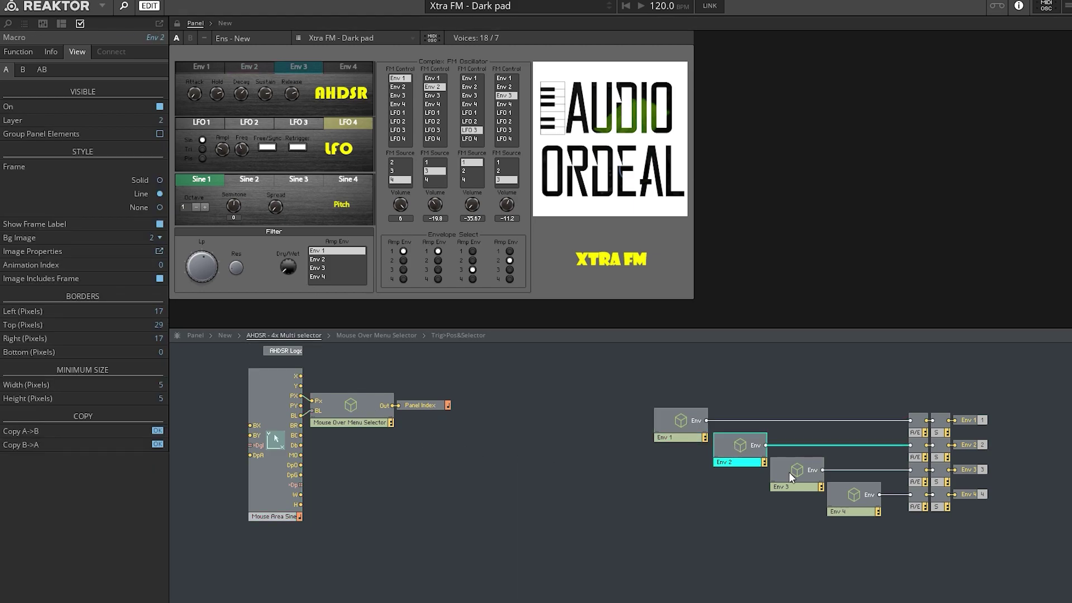
pyautogui.click(792, 473)
pyautogui.click(341, 66)
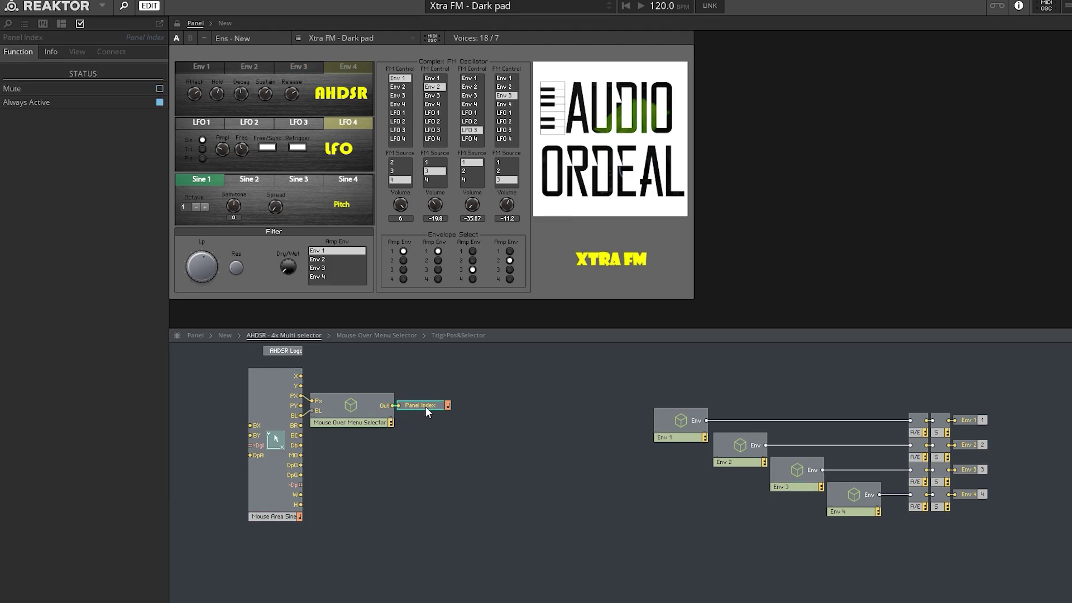
pyautogui.click(855, 498)
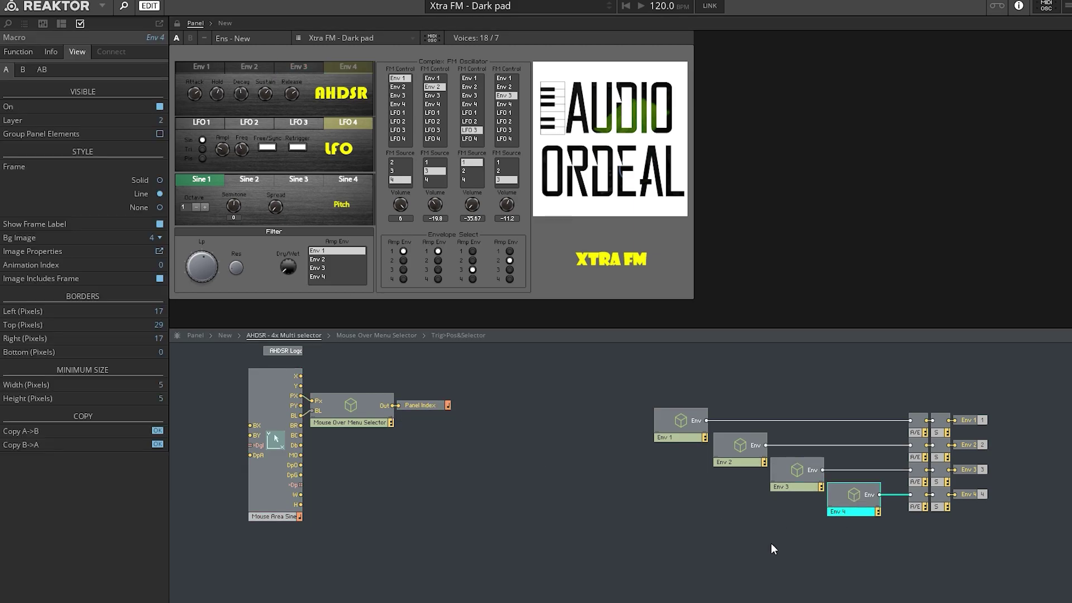
pyautogui.click(488, 512)
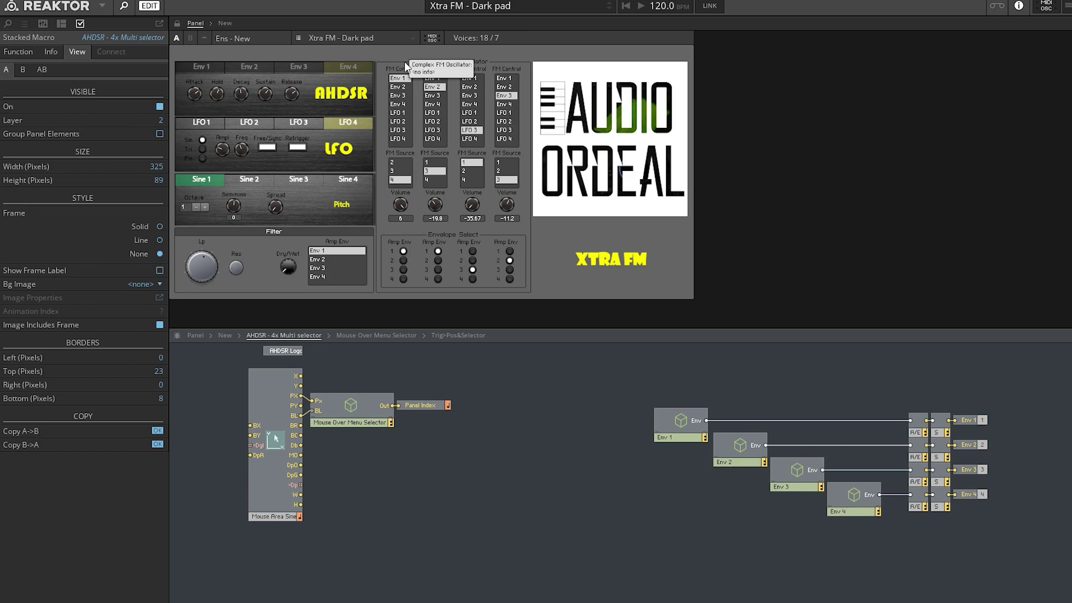
# Look inside the /80 divide cell, then inspect the Value module and tab-strip Mouse Area settings.
pyautogui.doubleClick(356, 403)
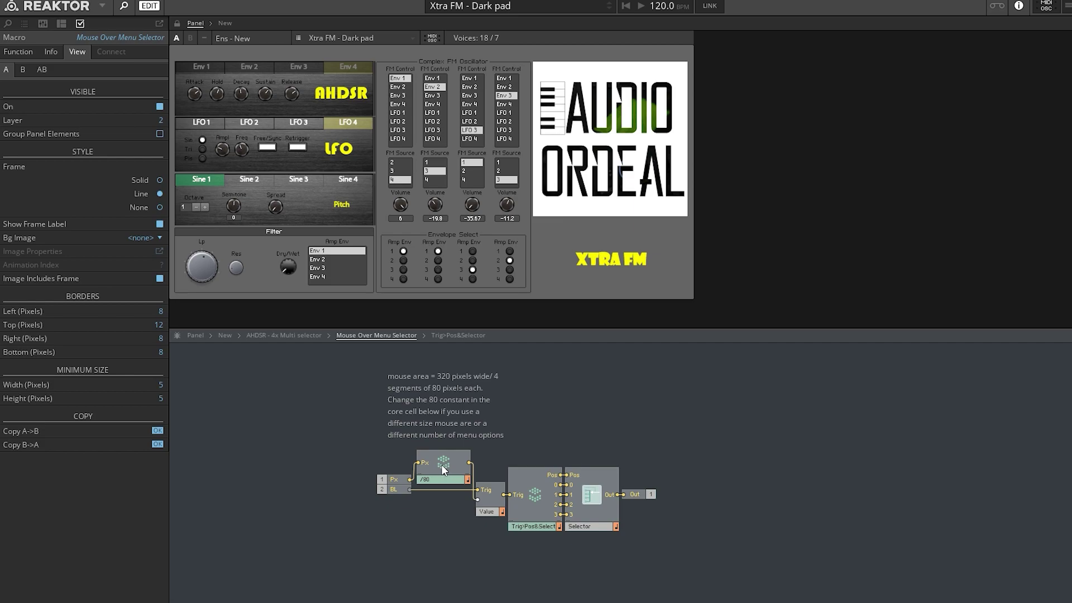
pyautogui.doubleClick(434, 479)
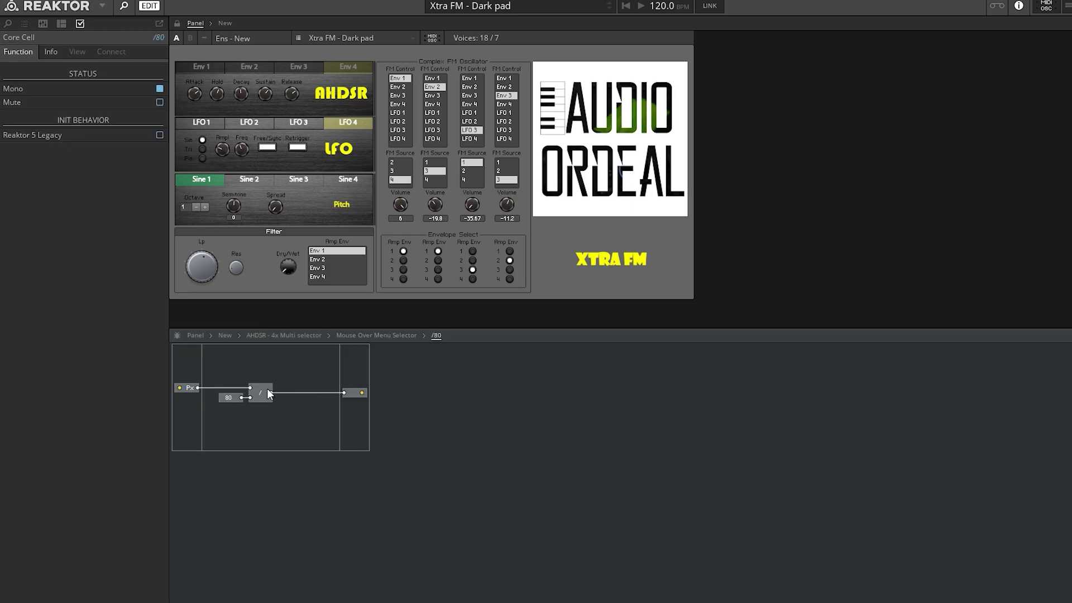
pyautogui.doubleClick(303, 473)
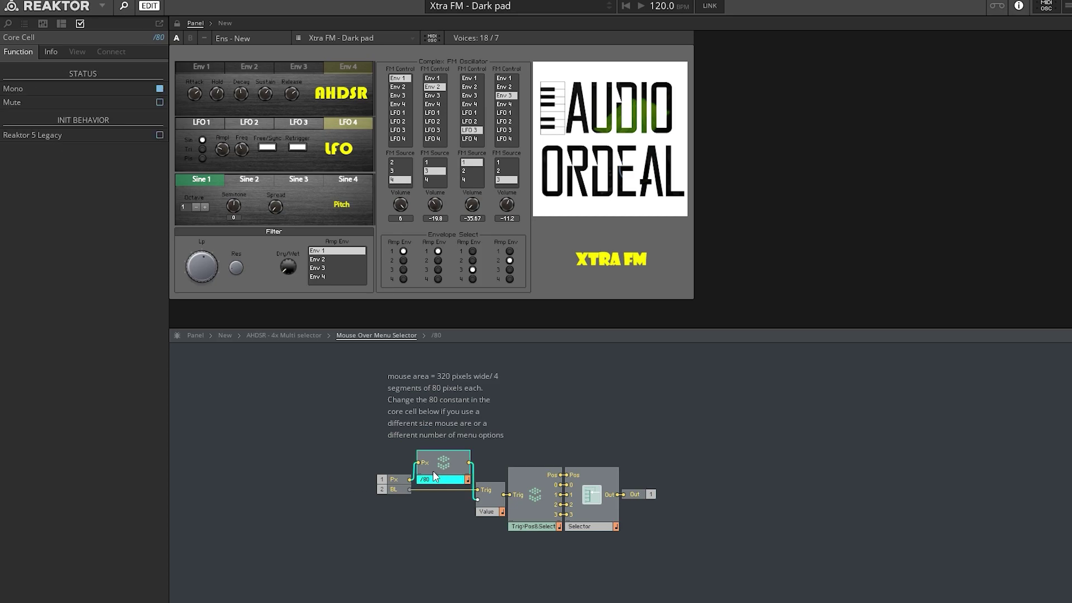
pyautogui.click(446, 510)
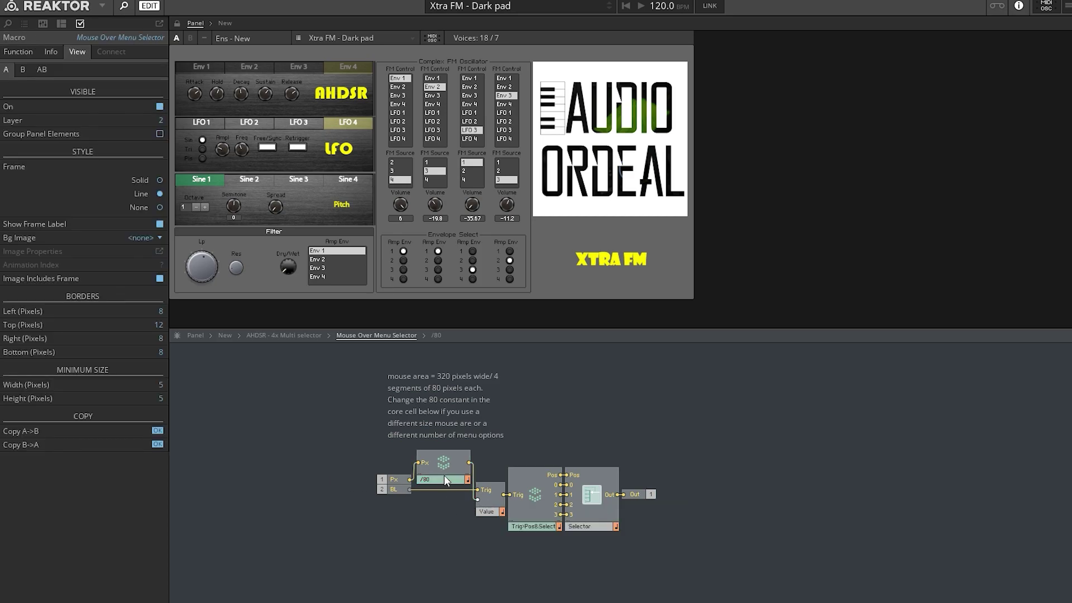
pyautogui.click(489, 510)
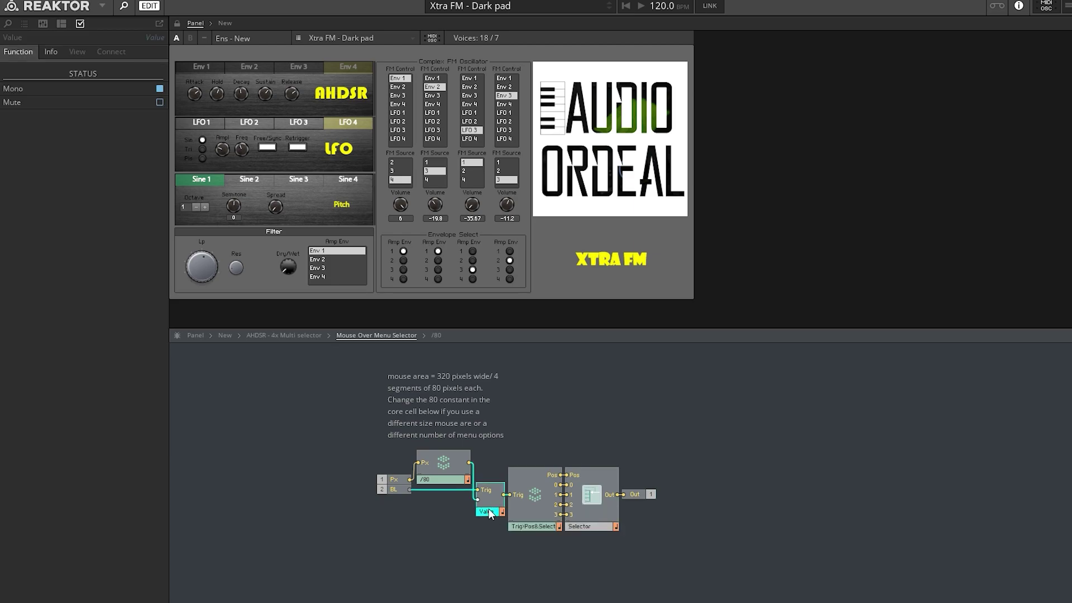
pyautogui.click(344, 62)
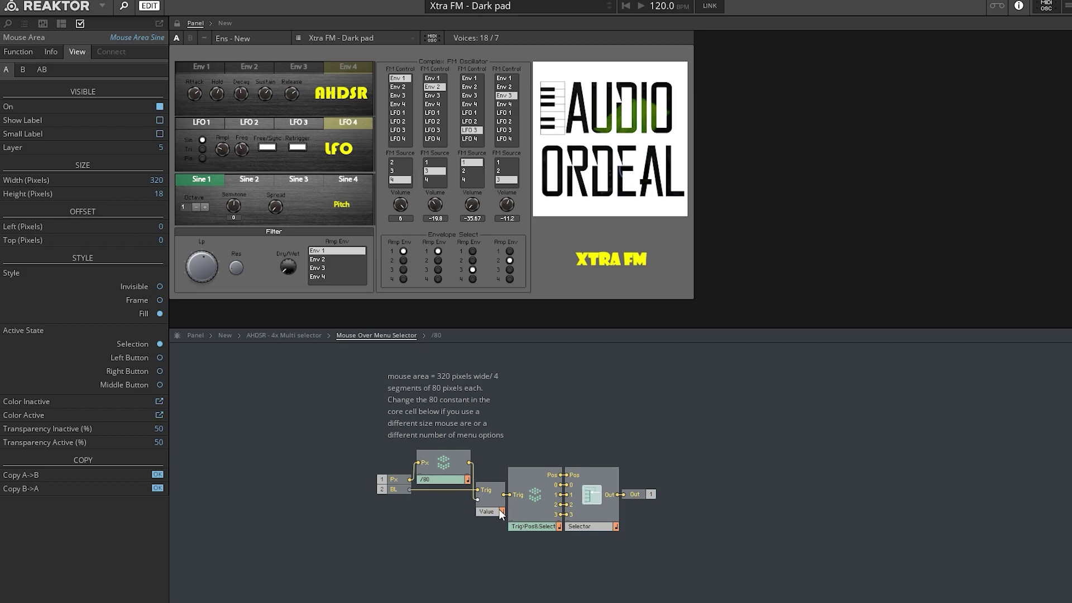
pyautogui.click(414, 336)
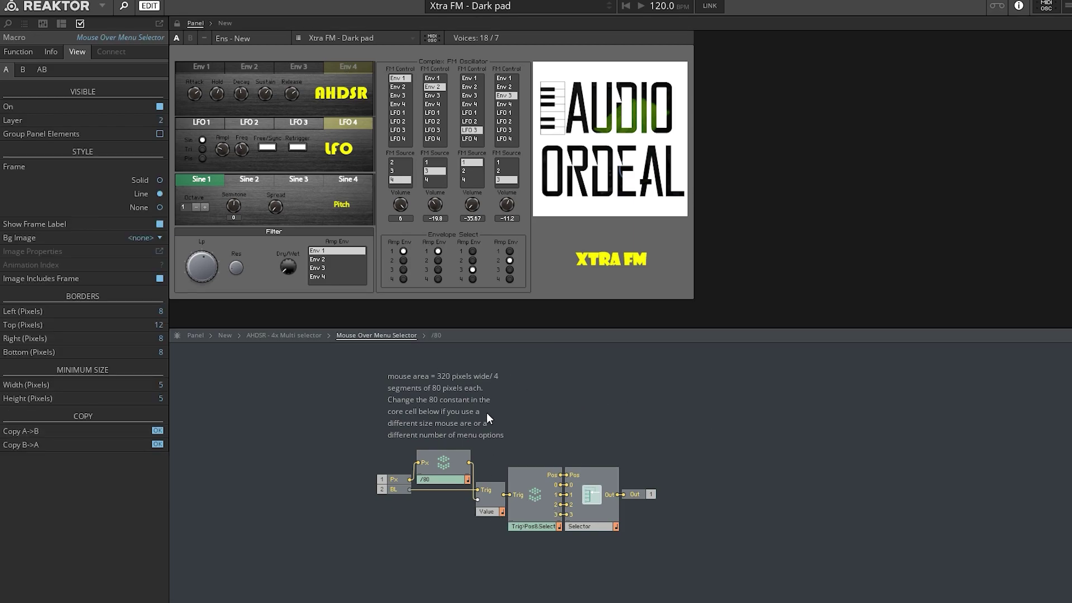
# Review the comment on the 320-pixel mouse area and /80 segments, then select the Env 1 tab.
pyautogui.click(463, 409)
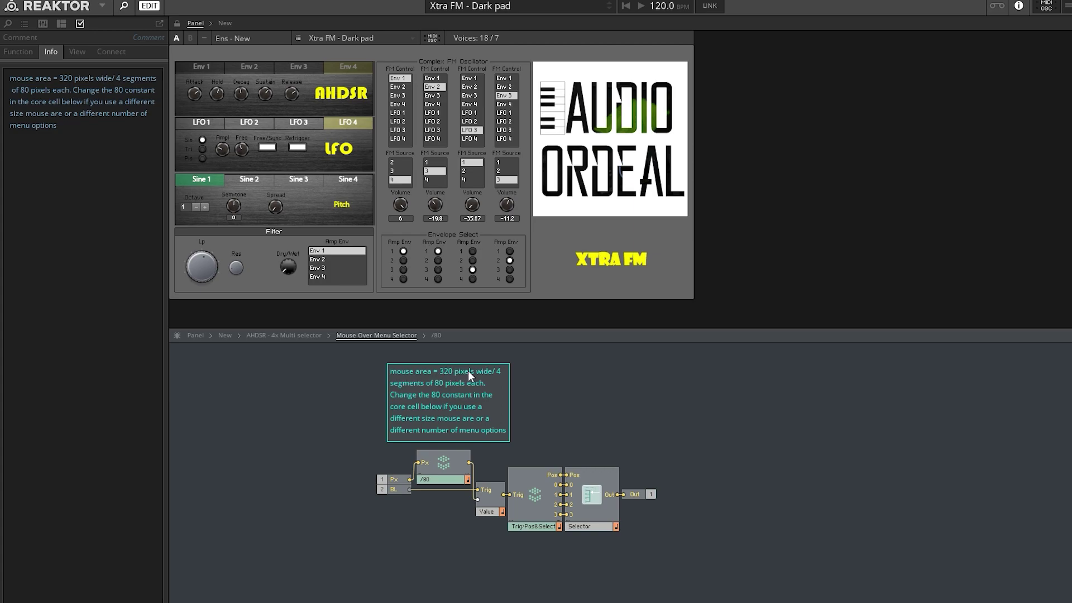
pyautogui.click(444, 473)
pyautogui.click(440, 401)
pyautogui.click(625, 403)
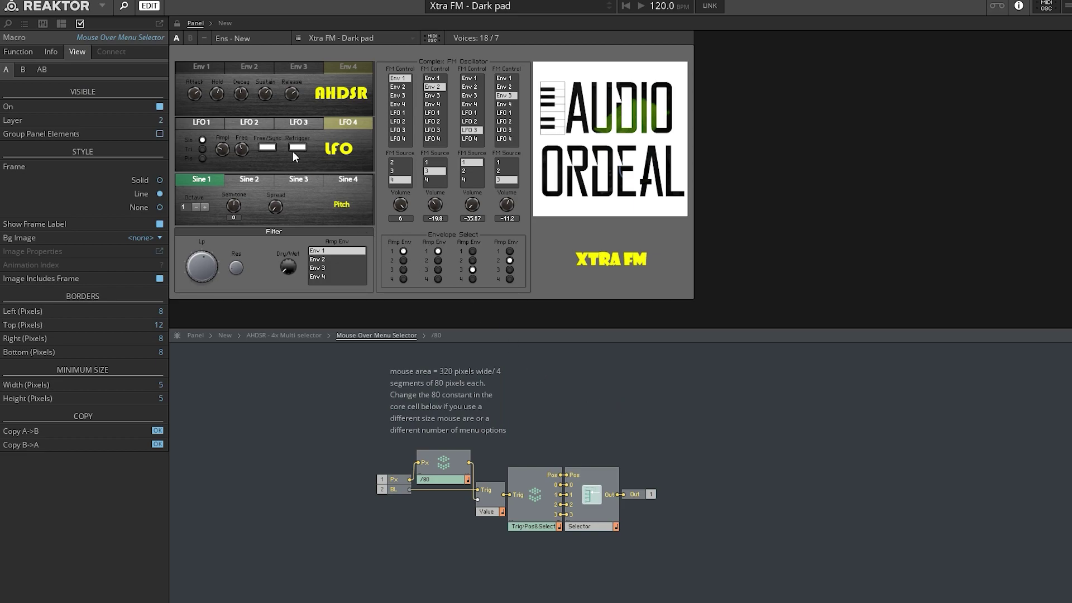
pyautogui.click(202, 68)
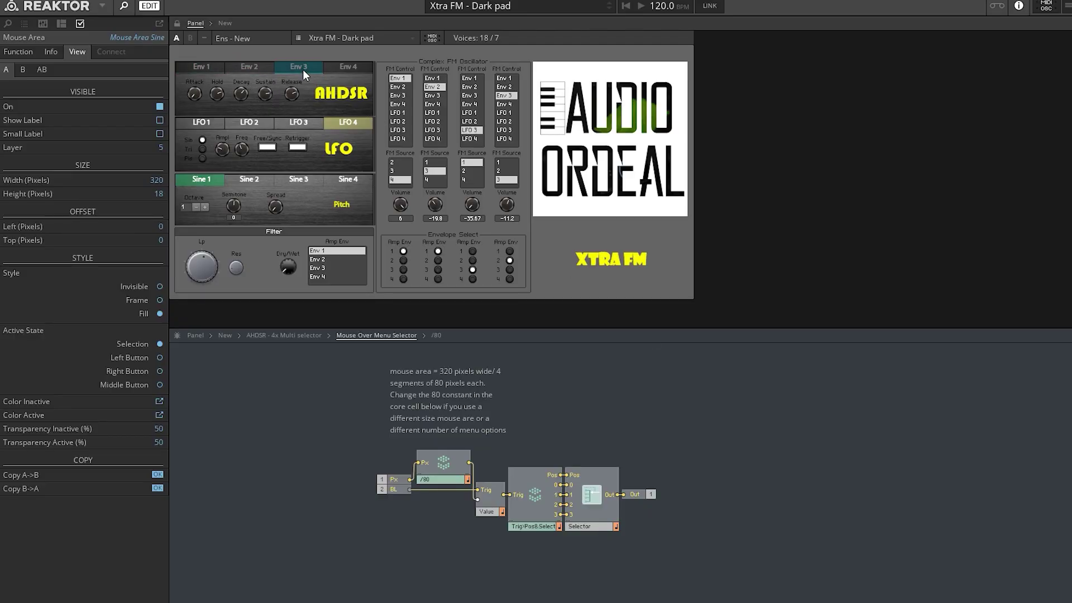
# Bring up the Env 4 envelope page via the hover-driven tab menu.
pyautogui.moveTo(357, 71)
pyautogui.click(780, 425)
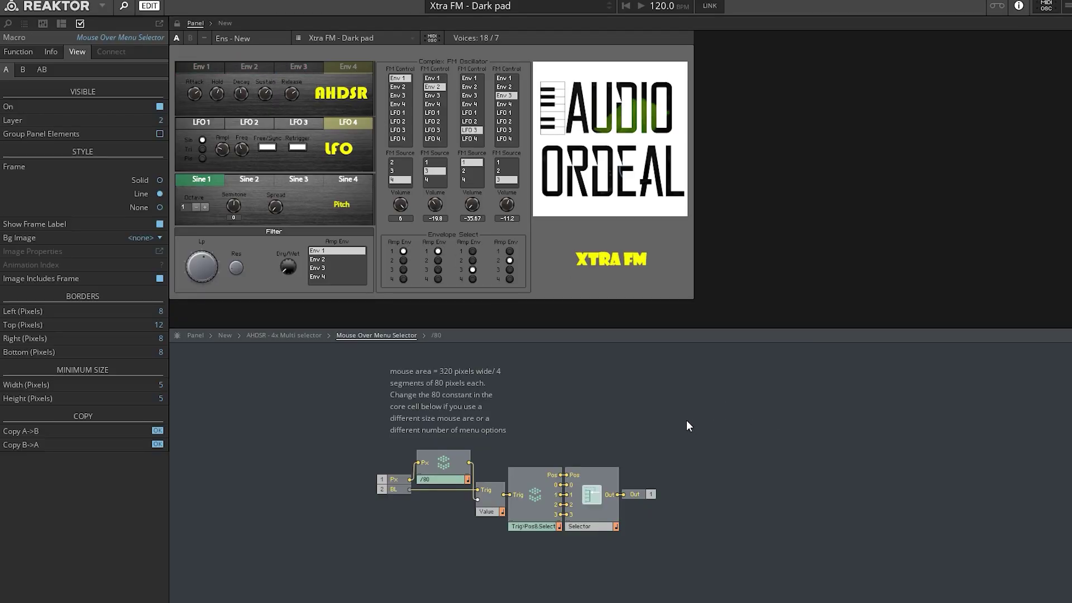